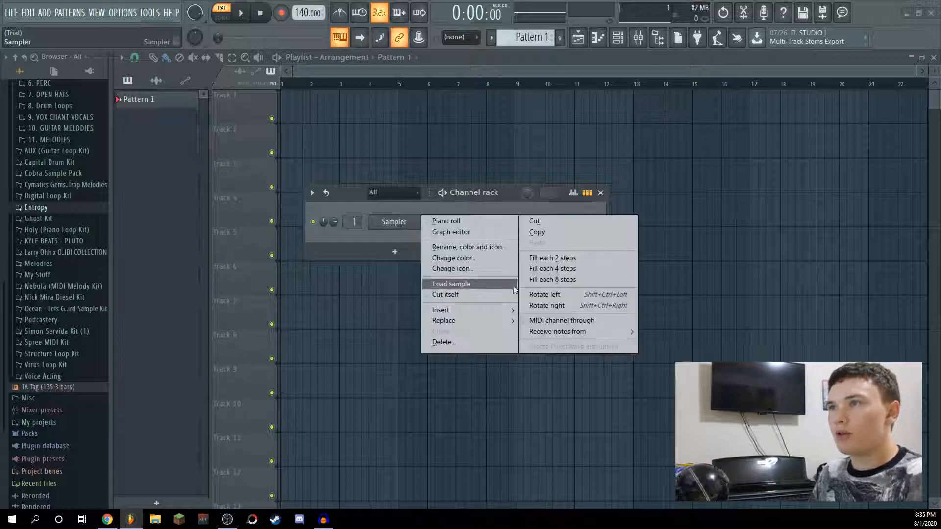
# Replace the Sampler channel with Keyscape and show its empty piano roll without the plugin and channel rack windows.
pyautogui.moveTo(504, 321)
pyautogui.click(657, 185)
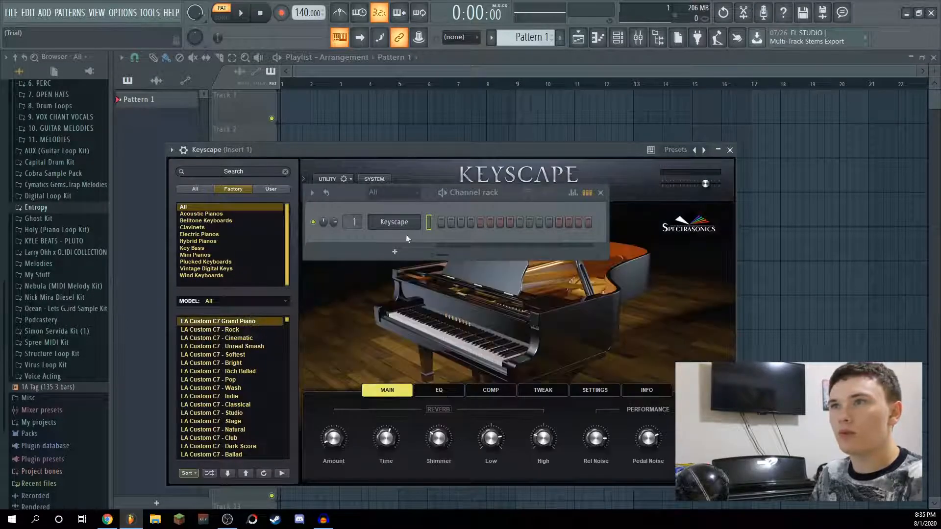
pyautogui.click(729, 150)
pyautogui.rightClick(412, 222)
pyautogui.click(443, 219)
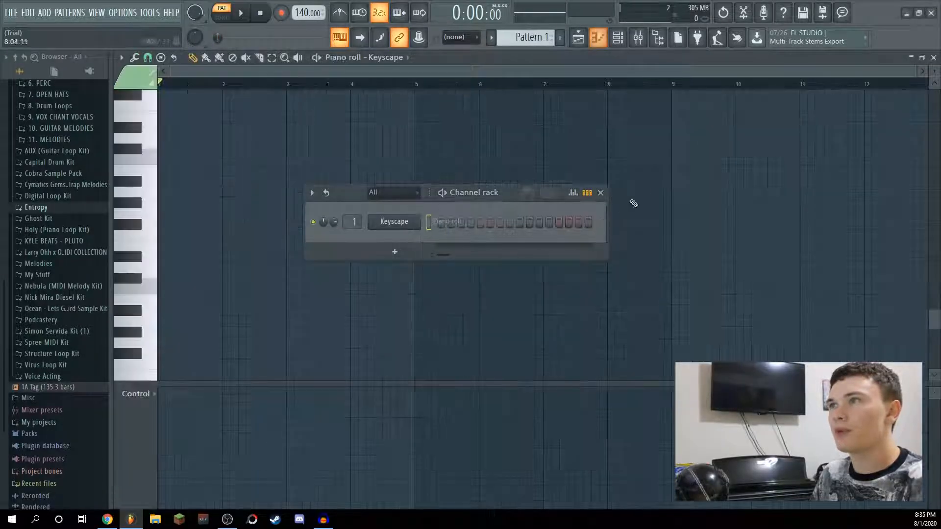
pyautogui.click(602, 193)
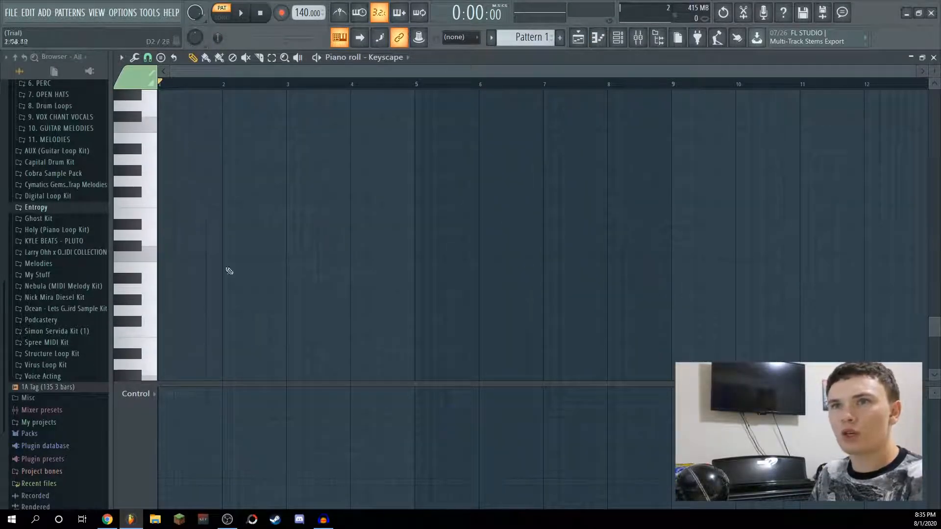
# Set the project tempo to 135 BPM.
pyautogui.scroll(-2, 231, 282)
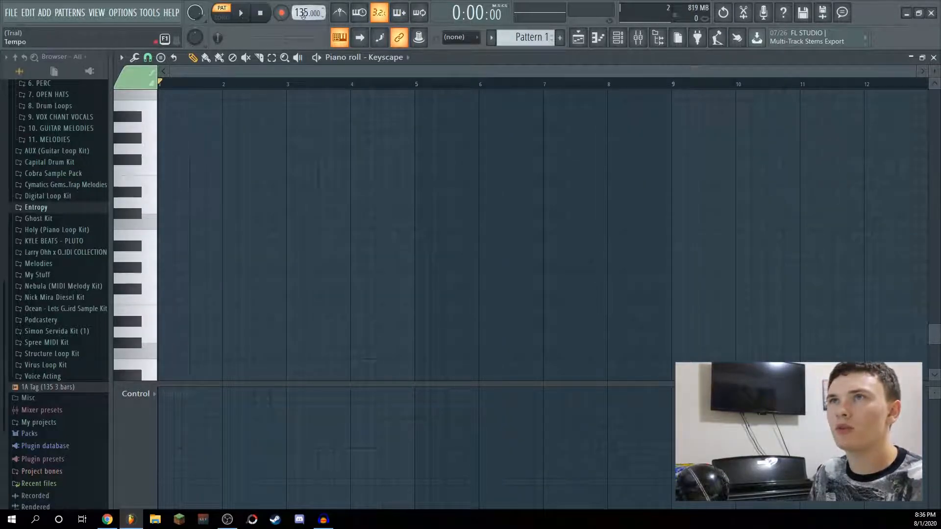
pyautogui.scroll(-2, 219, 294)
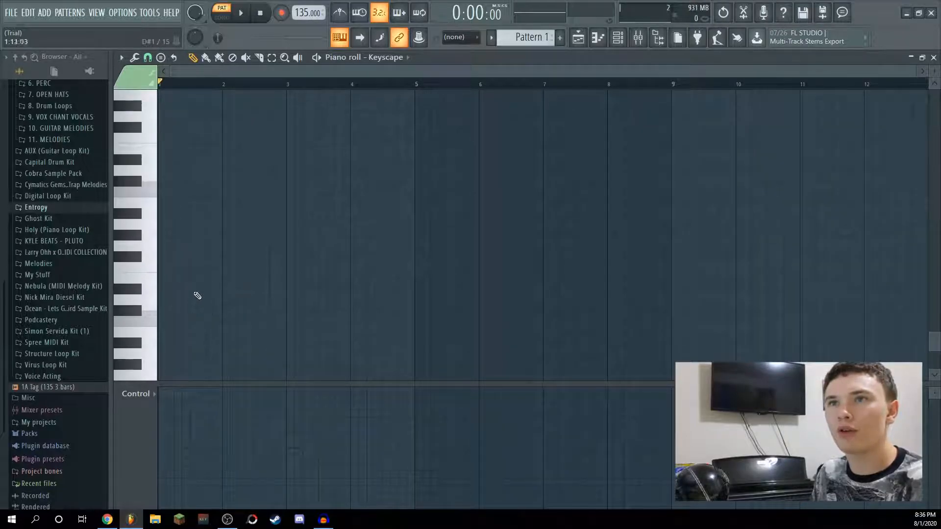
pyautogui.scroll(-1, 220, 312)
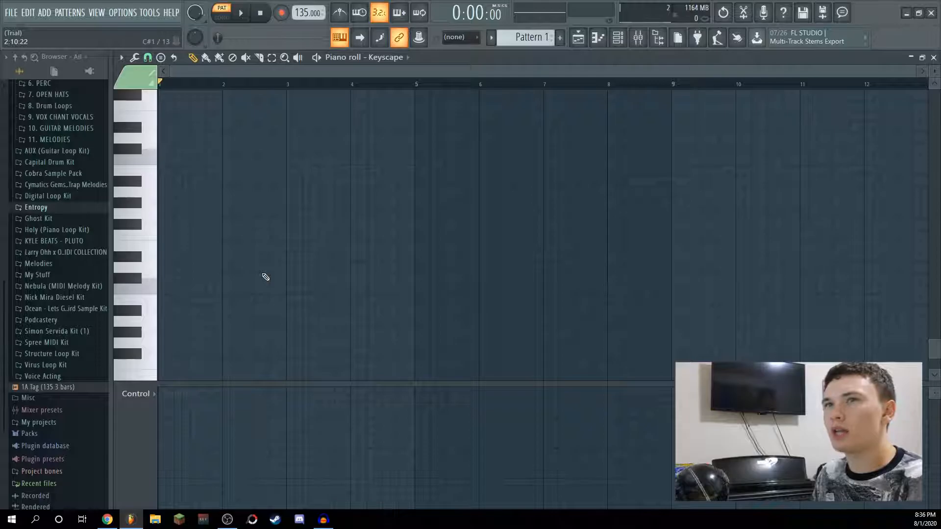
pyautogui.scroll(2, 219, 281)
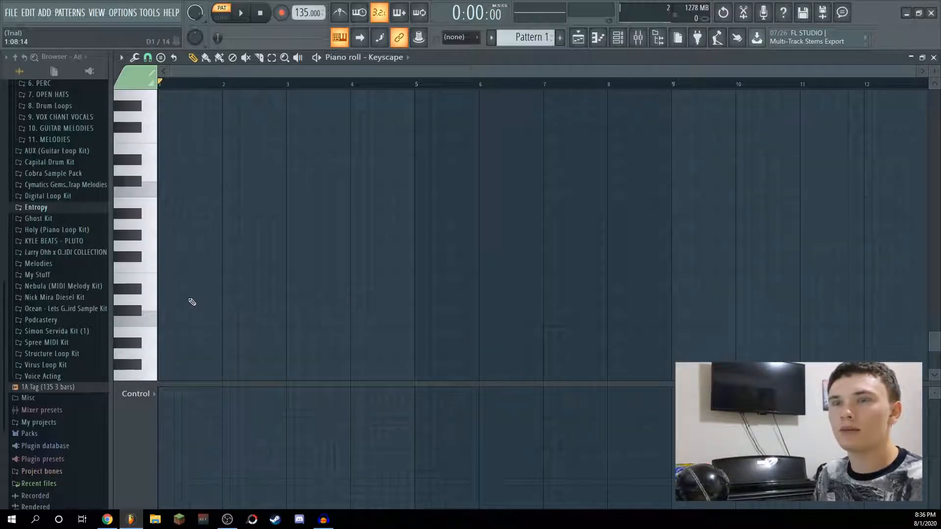
# Enter a staggered chord of one-bar notes from bar 1: D#3 on step 1, A#3 on step 5 and D4 on step 9.
pyautogui.click(172, 289)
pyautogui.scroll(10, 184, 294)
pyautogui.click(174, 289)
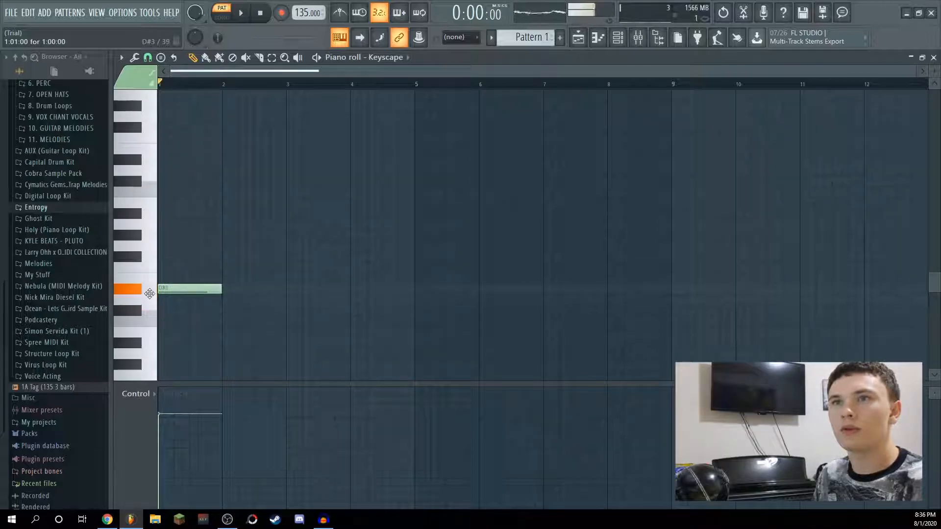
pyautogui.click(179, 243)
pyautogui.moveTo(179, 244); pyautogui.dragTo(180, 213)
pyautogui.click(196, 170)
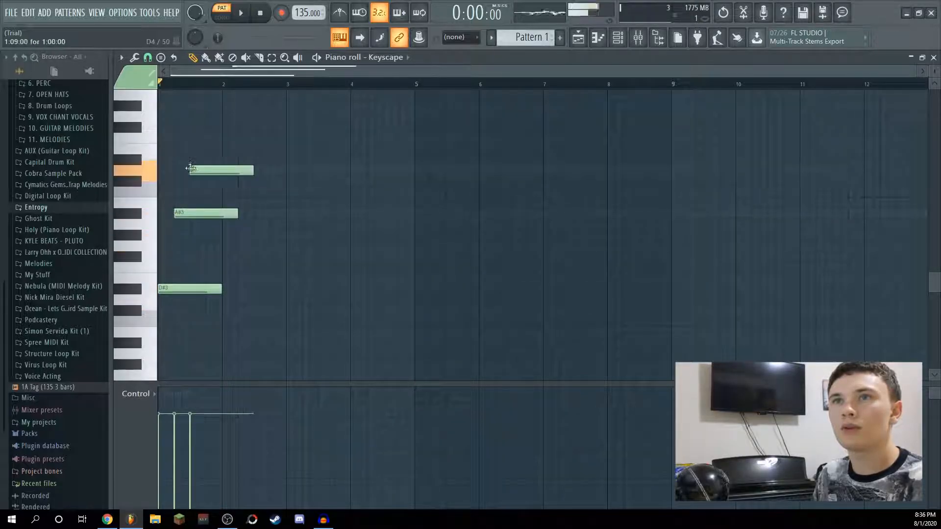
# Tighten the chord's stagger so A#3 starts on step 3 and D4 on step 5, both ending with bar 1, and audition it.
pyautogui.press('space')
pyautogui.press('space')
pyautogui.moveTo(184, 216); pyautogui.dragTo(177, 218)
pyautogui.moveTo(200, 166); pyautogui.dragTo(184, 167)
pyautogui.press('space')
pyautogui.press('space')
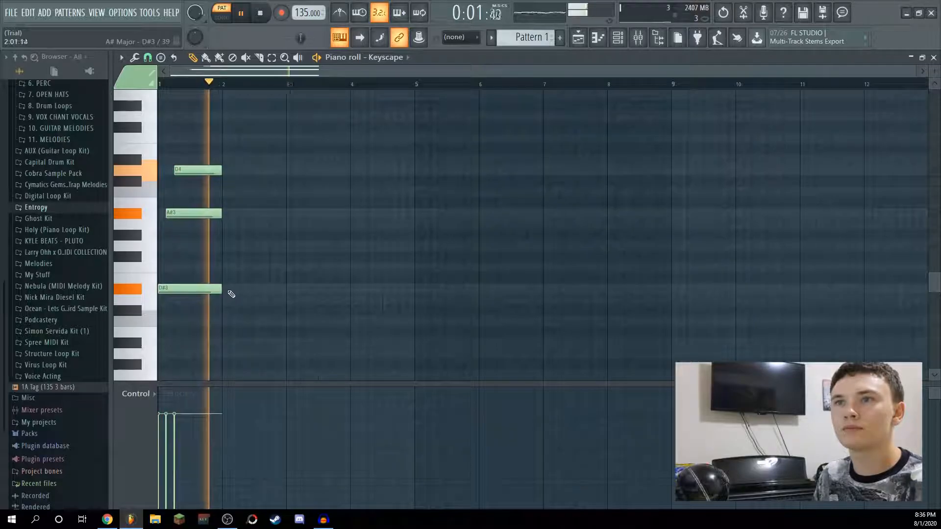
pyautogui.press('space')
# Duplicate the three-note chord from bar 1 into bar 2 and clear the selection.
pyautogui.click(223, 291)
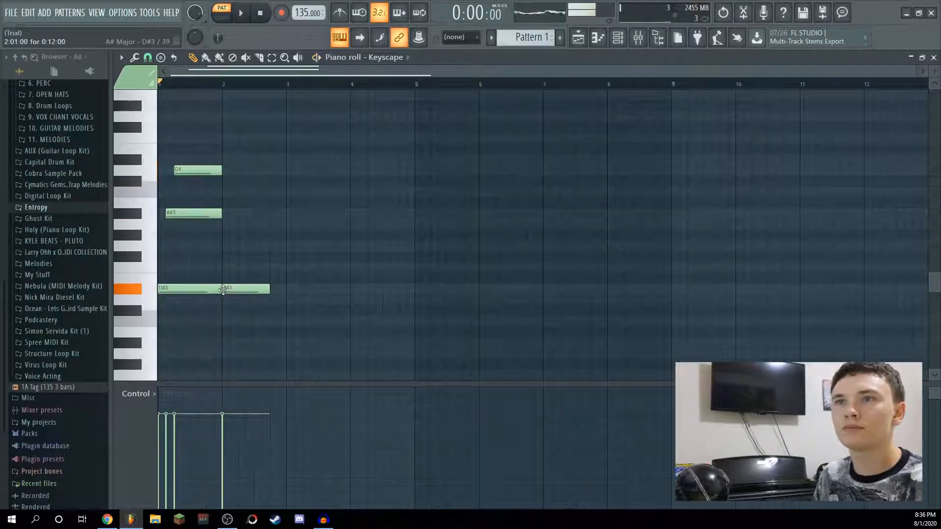
pyautogui.rightClick(223, 290)
pyautogui.moveTo(219, 315); pyautogui.dragTo(199, 134)
pyautogui.hotkey('ctrl', 'b')
pyautogui.click(373, 236)
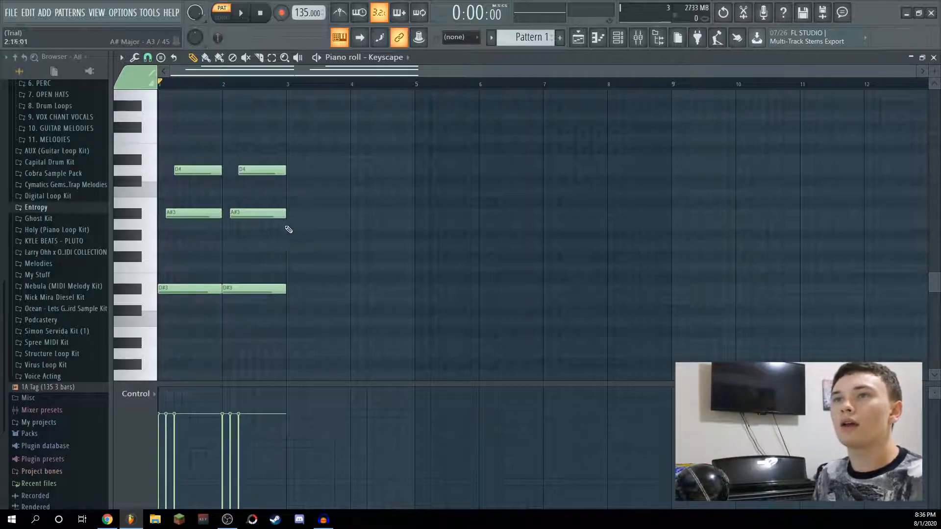
# Transpose both chords up three semitones to F#3, C#4 and F4, auditioning the pattern before and after.
pyautogui.scroll(3, 286, 230)
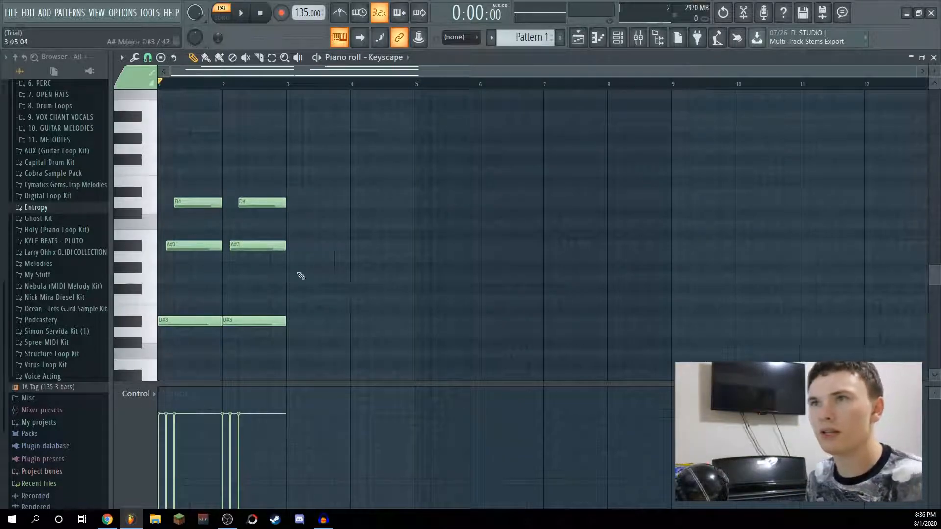
pyautogui.scroll(-6, 308, 291)
pyautogui.press('space')
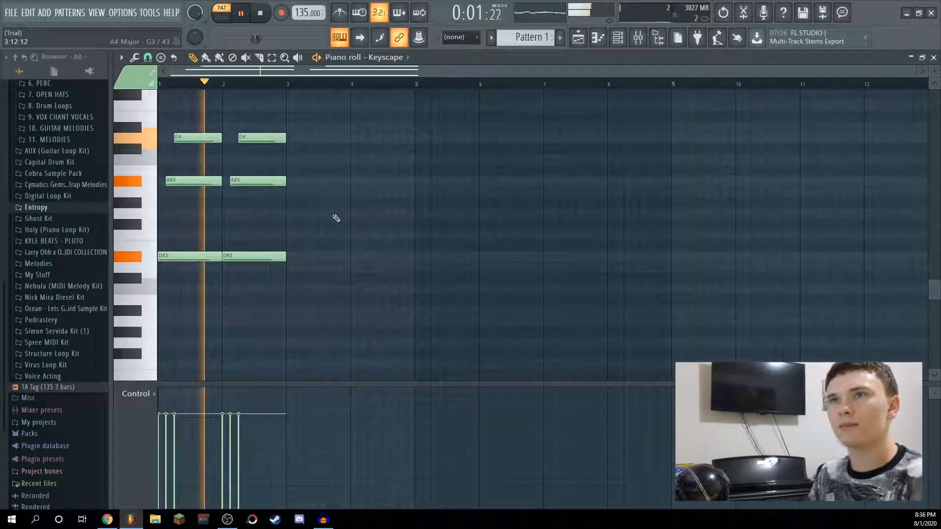
pyautogui.press('space')
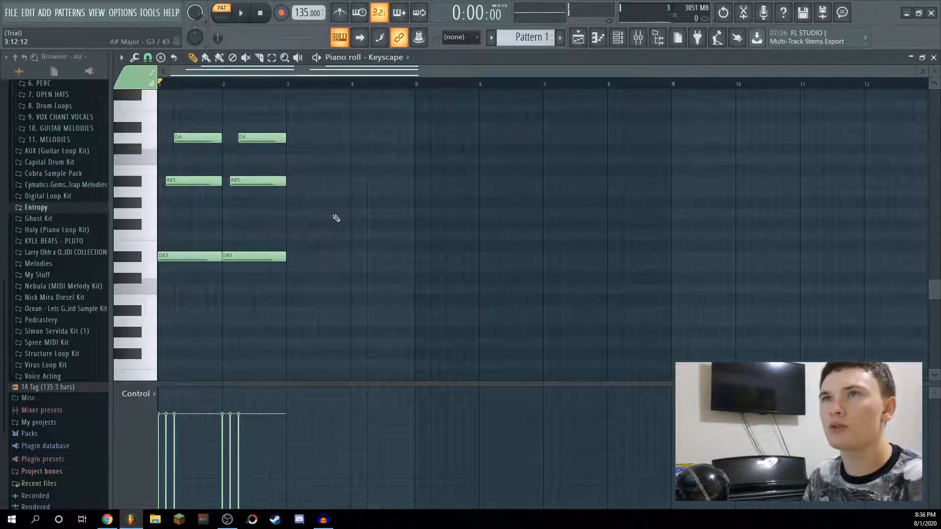
pyautogui.press('Up')
pyautogui.press('Up')
pyautogui.press('Up')
pyautogui.press('space')
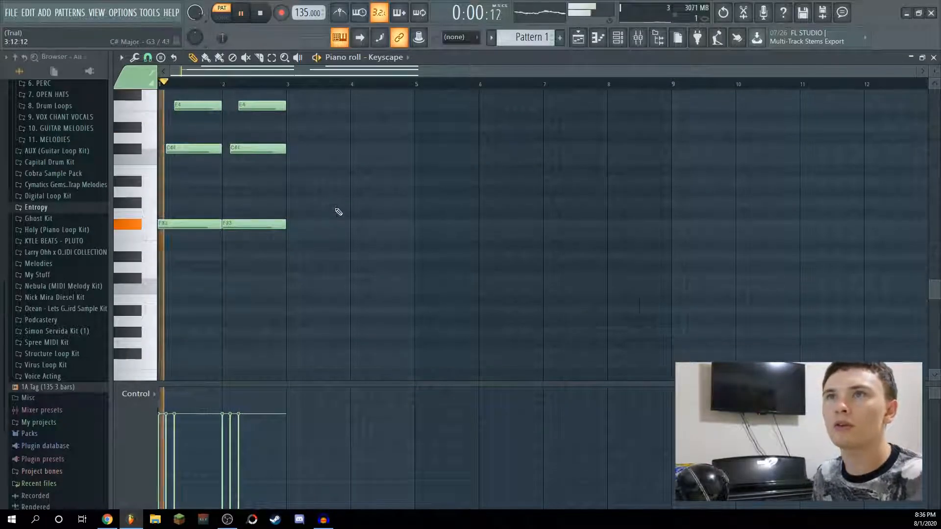
pyautogui.scroll(6, 338, 219)
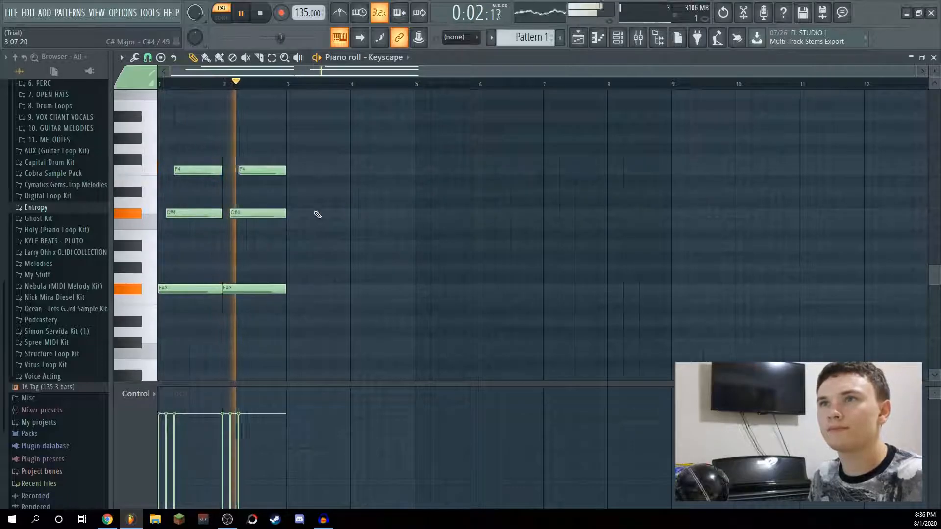
pyautogui.press('space')
# Add a staggered A#3, C#4 and F4 chord in bar 3, ending with the bar, and play the pattern.
pyautogui.moveTo(286, 264); pyautogui.dragTo(287, 246)
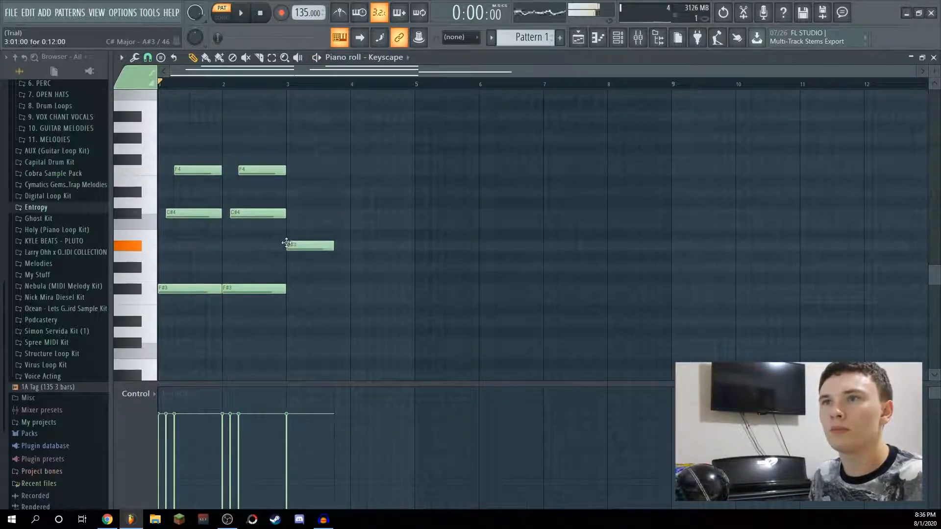
pyautogui.moveTo(245, 214); pyautogui.dragTo(322, 215)
pyautogui.click(301, 216)
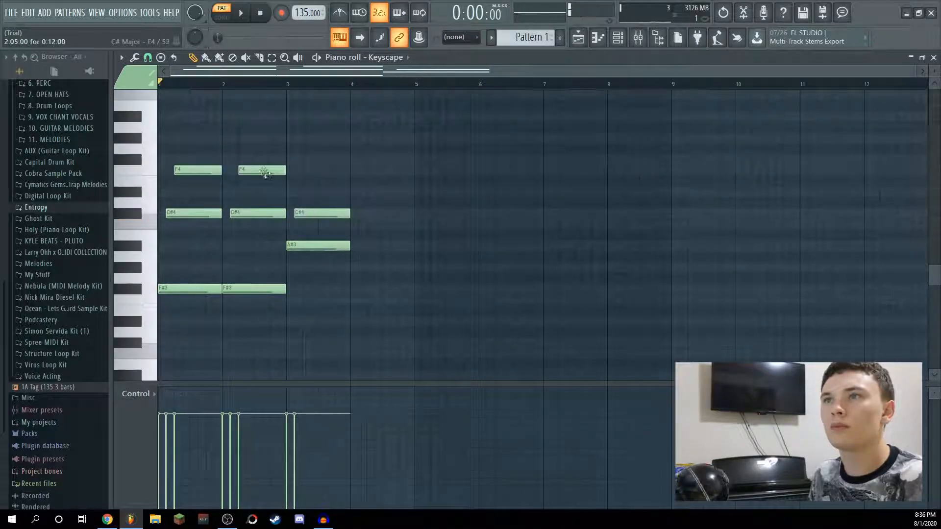
pyautogui.click(314, 172)
pyautogui.moveTo(304, 173); pyautogui.dragTo(300, 173)
pyautogui.press('space')
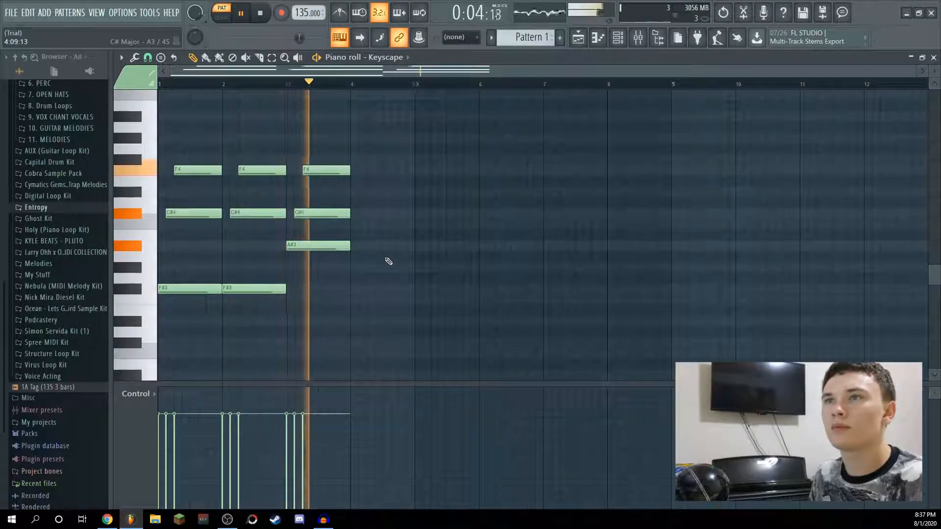
pyautogui.press('space')
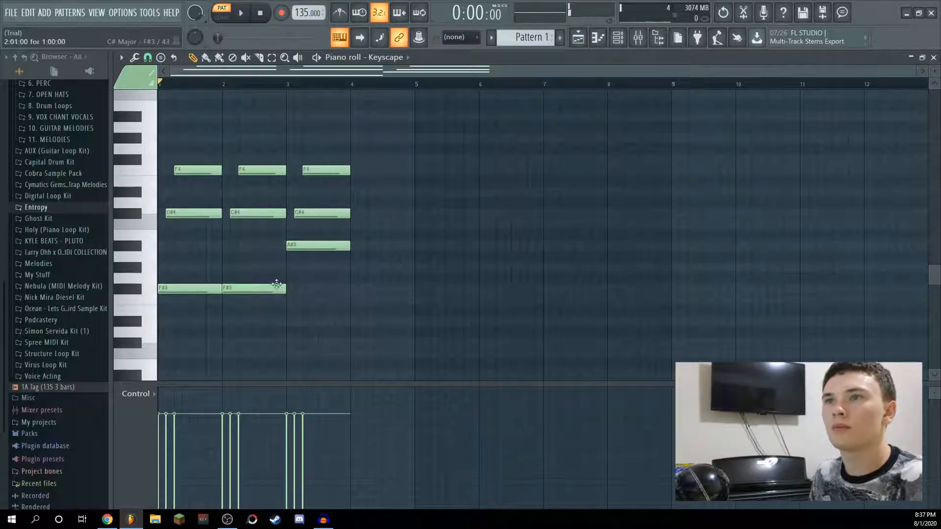
# Add a staggered G#3, C#4 and F4 chord in bar 4 with the same timing and start playback.
pyautogui.click(348, 266)
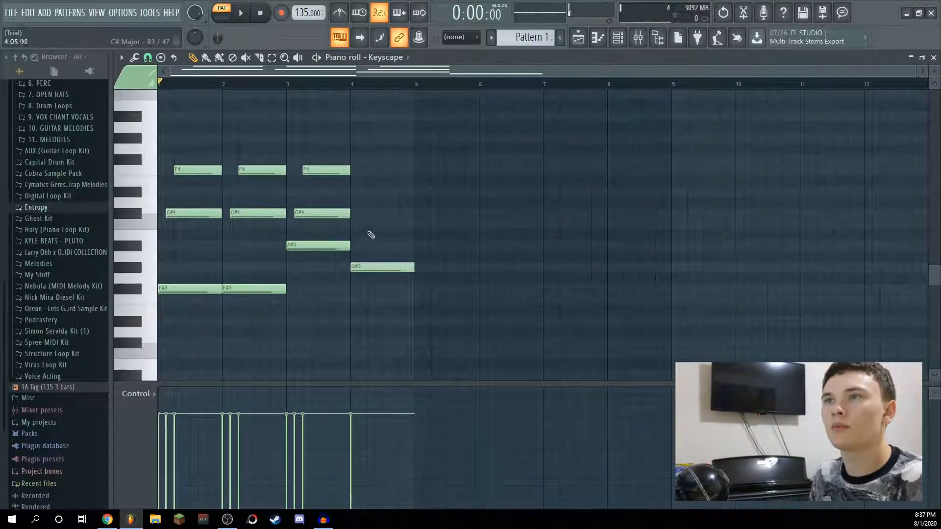
pyautogui.click(366, 216)
pyautogui.rightClick(388, 214)
pyautogui.moveTo(388, 214); pyautogui.dragTo(372, 214)
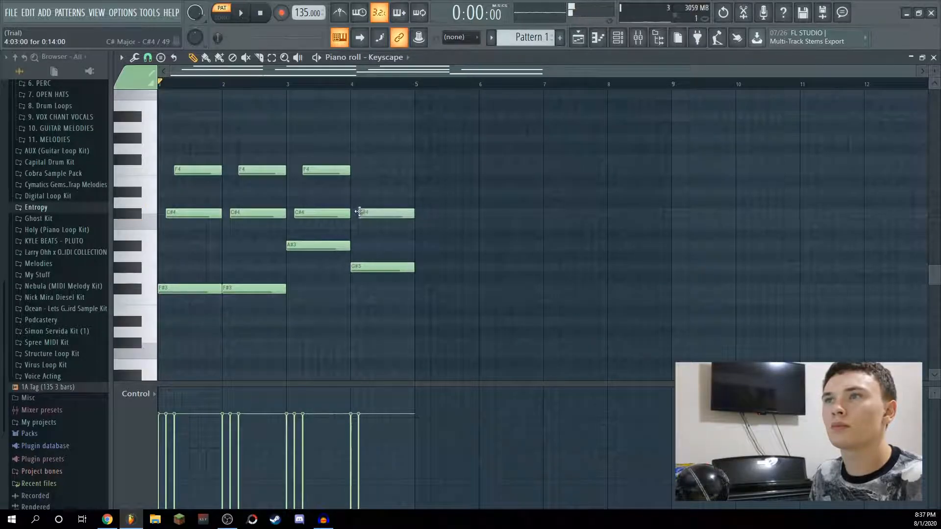
pyautogui.click(370, 169)
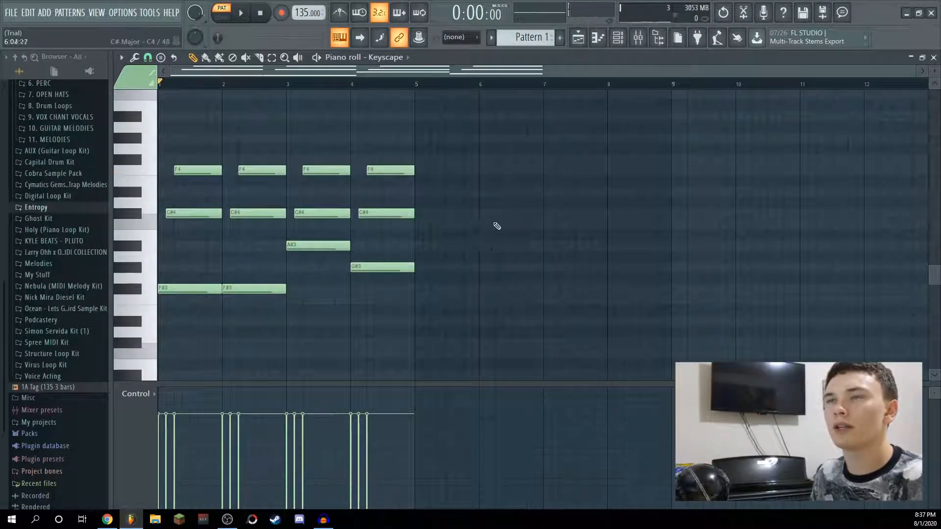
pyautogui.press('space')
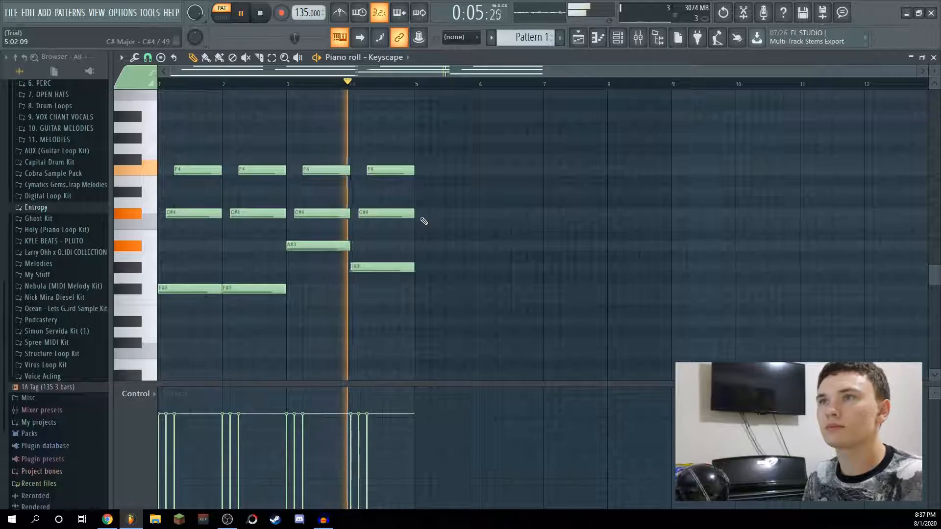
# Duplicate the four-bar chord progression into bars 5 to 8, clear the selection and stop playback.
pyautogui.hotkey('ctrl', 'b')
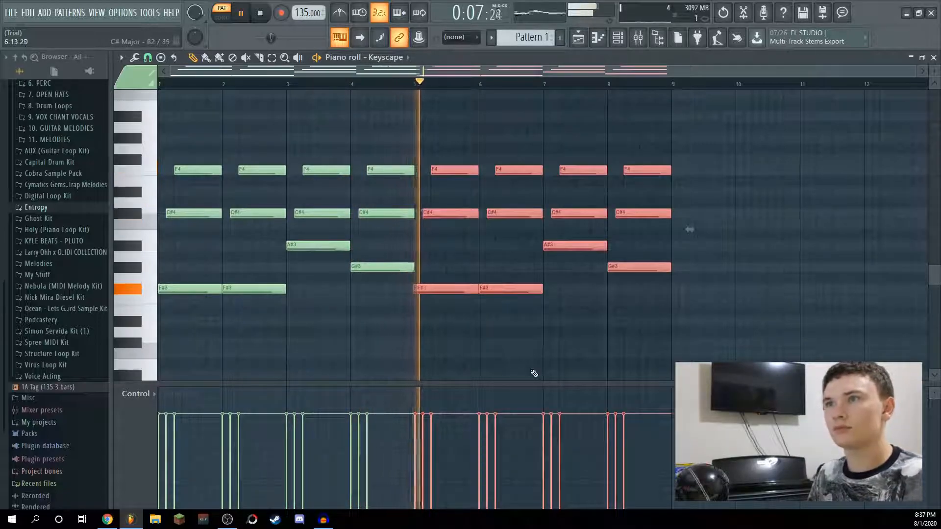
pyautogui.hotkey('ctrl', 'd')
pyautogui.press('space')
# Start a melody above the chords with a one-bar A#5 note at the beginning of bar 1 and audition it.
pyautogui.scroll(3, 407, 201)
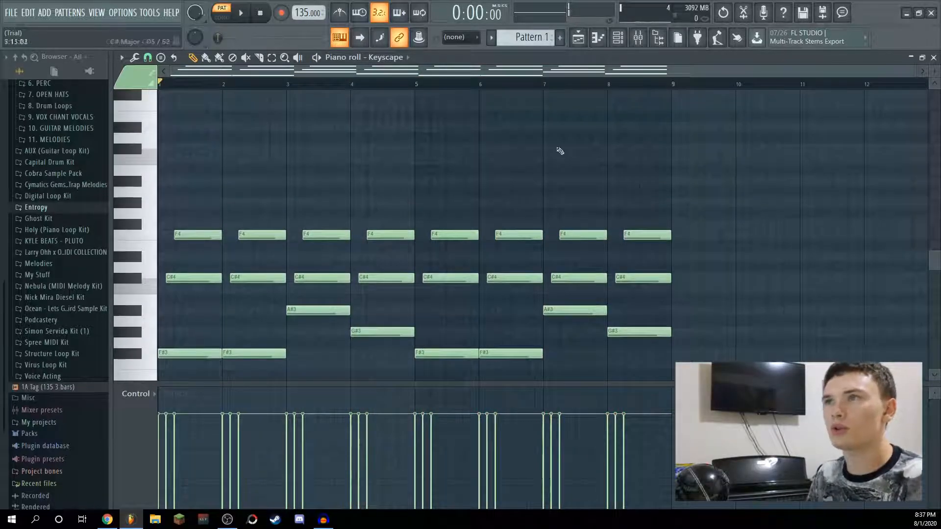
pyautogui.scroll(-2, 392, 120)
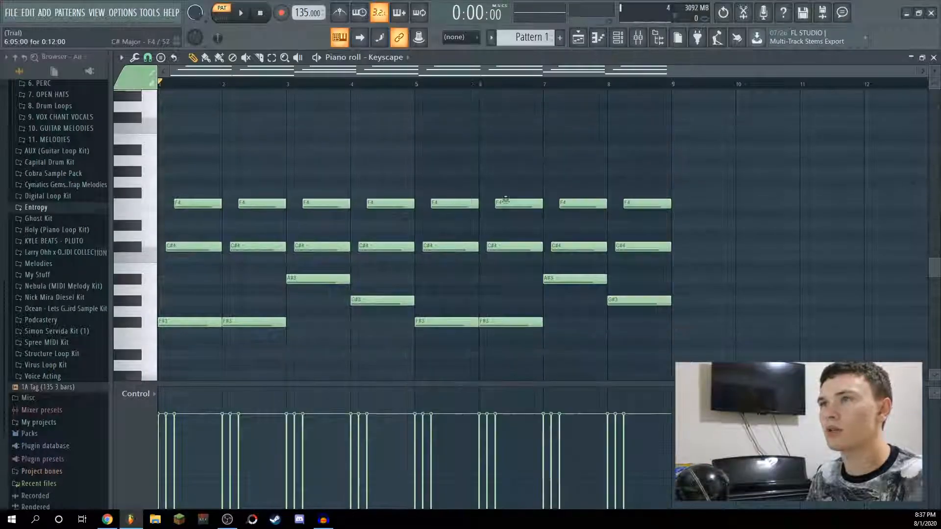
pyautogui.scroll(2, 359, 151)
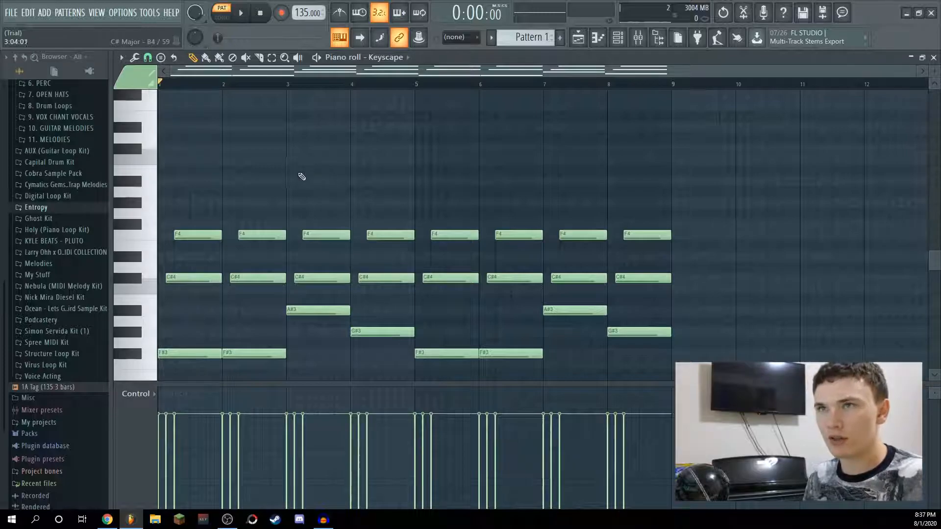
pyautogui.scroll(4, 303, 176)
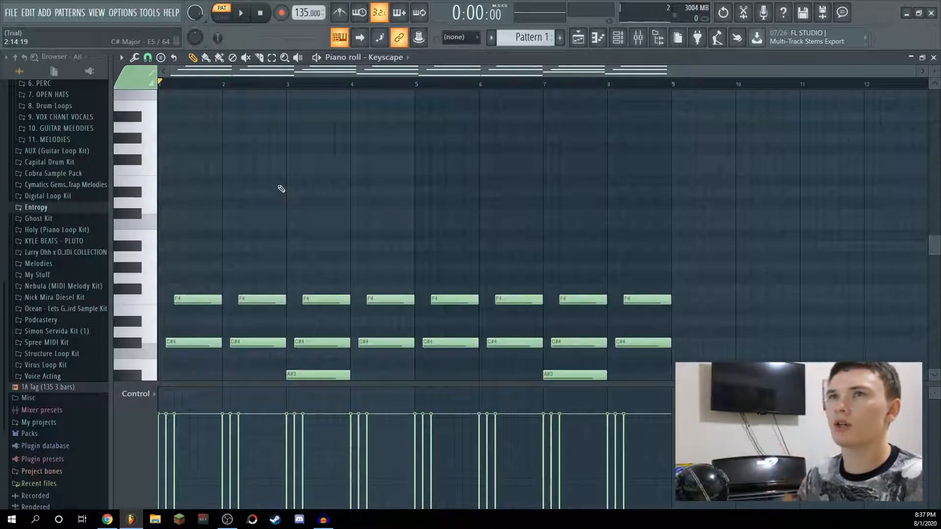
pyautogui.click(157, 162)
pyautogui.moveTo(155, 163); pyautogui.dragTo(221, 116)
pyautogui.press('space')
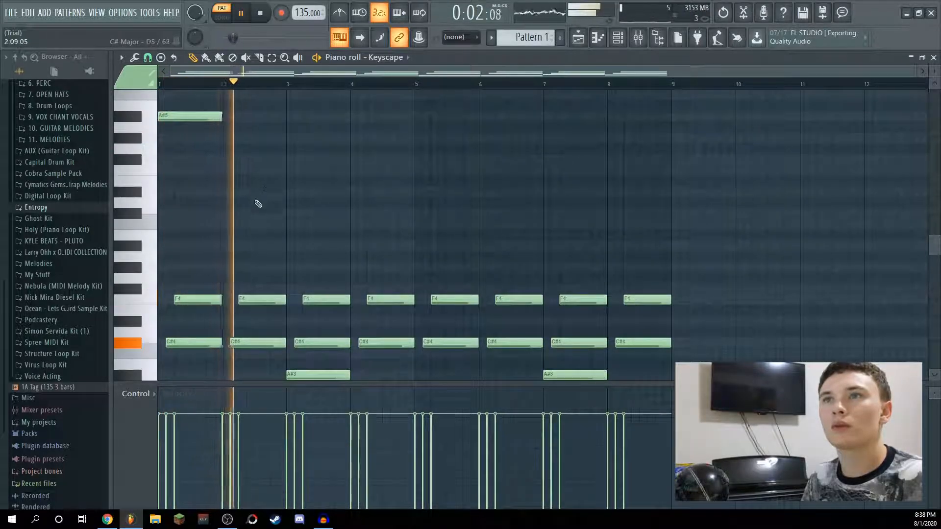
pyautogui.press('space')
# Add a G#5 melody note from the middle of bar 2 and an F5 at the start of bar 3, and start playback.
pyautogui.moveTo(256, 193); pyautogui.dragTo(259, 142)
pyautogui.moveTo(288, 193); pyautogui.dragTo(288, 169)
pyautogui.press('space')
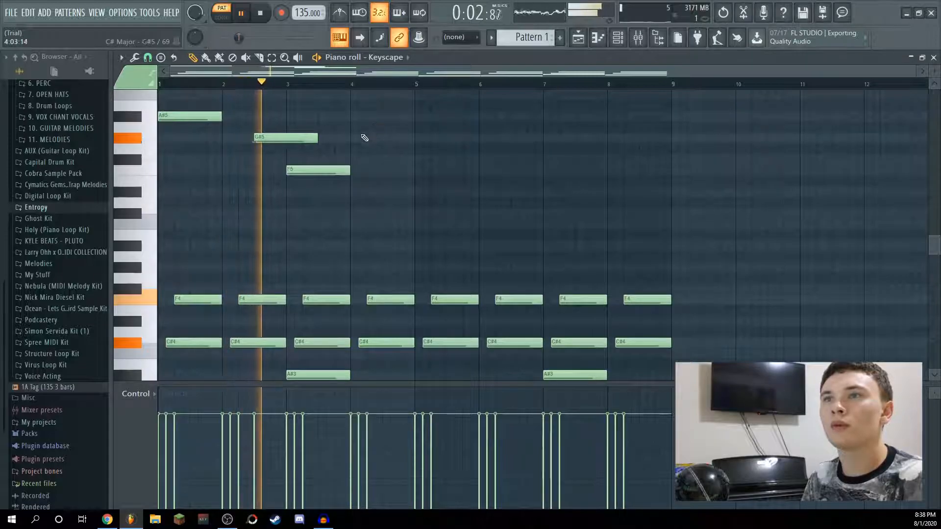
# Add half-bar D#5 and C#5 melody notes in bar 4, resize A#5 to one and a half bars and G#5 to half a bar, and audition.
pyautogui.click(358, 209)
pyautogui.press('space')
pyautogui.moveTo(361, 210); pyautogui.dragTo(361, 191)
pyautogui.click(383, 213)
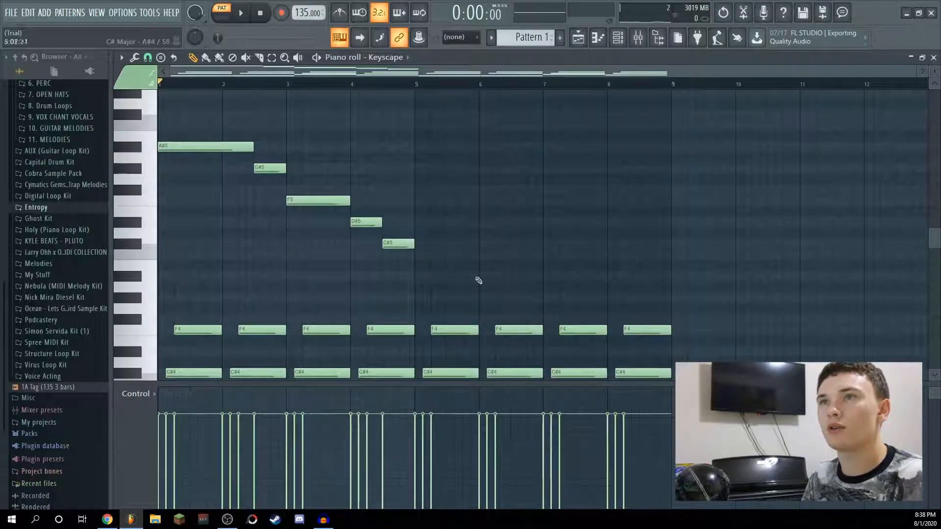
pyautogui.press('space')
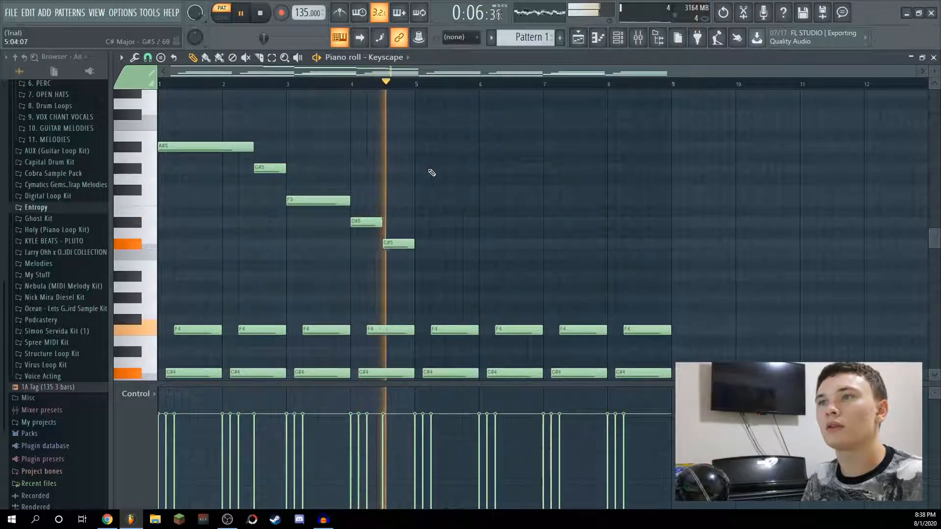
pyautogui.press('space')
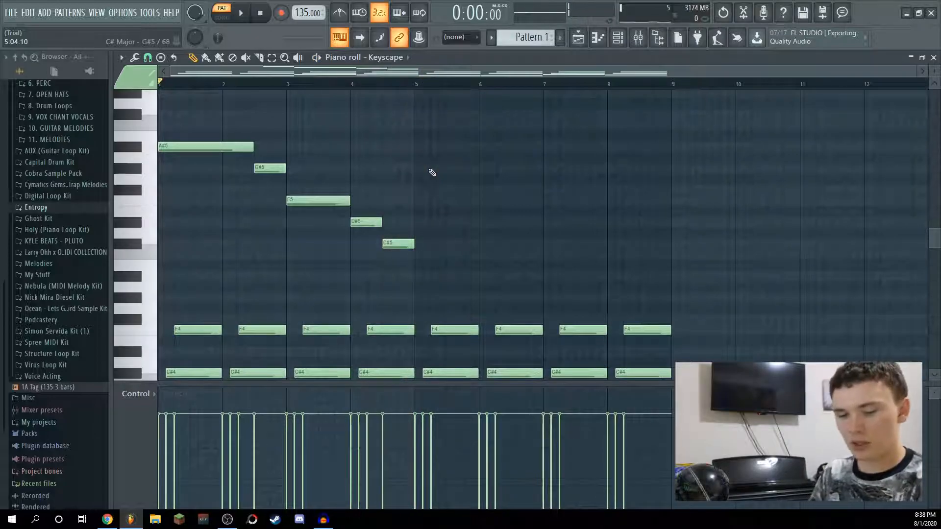
# Transpose all chords and melody notes up five semitones overall so the melody starts on D#6, and audition.
pyautogui.hotkey('ctrl', 'Up')
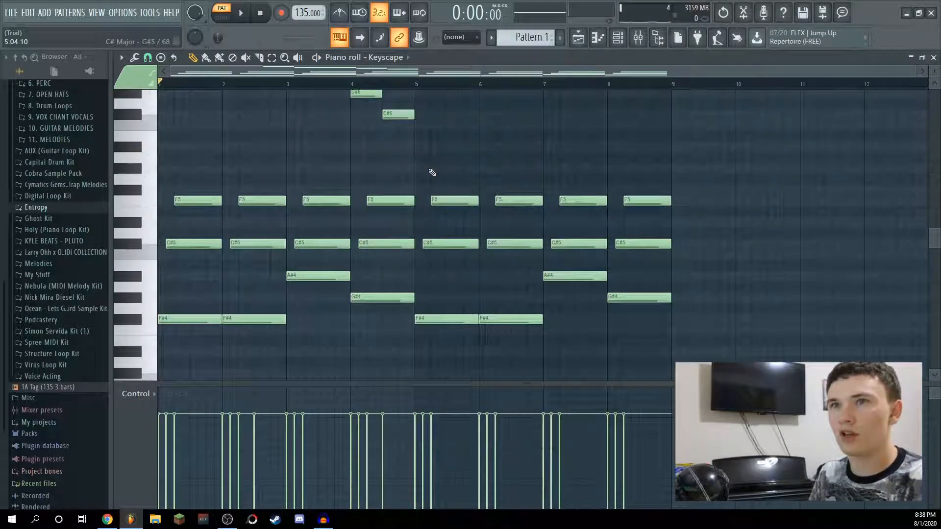
pyautogui.scroll(-2, 433, 173)
pyautogui.scroll(2, 384, 177)
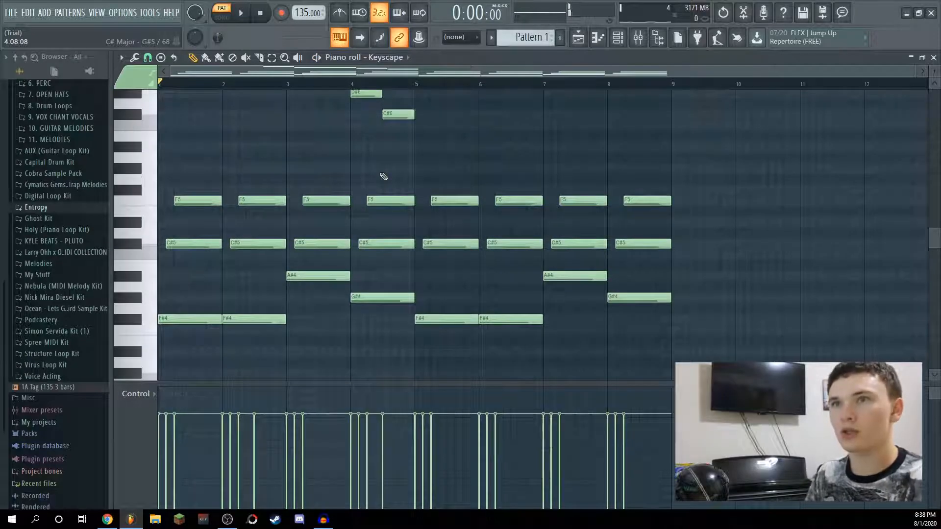
pyautogui.press('space')
pyautogui.hotkey('ctrl', 'z')
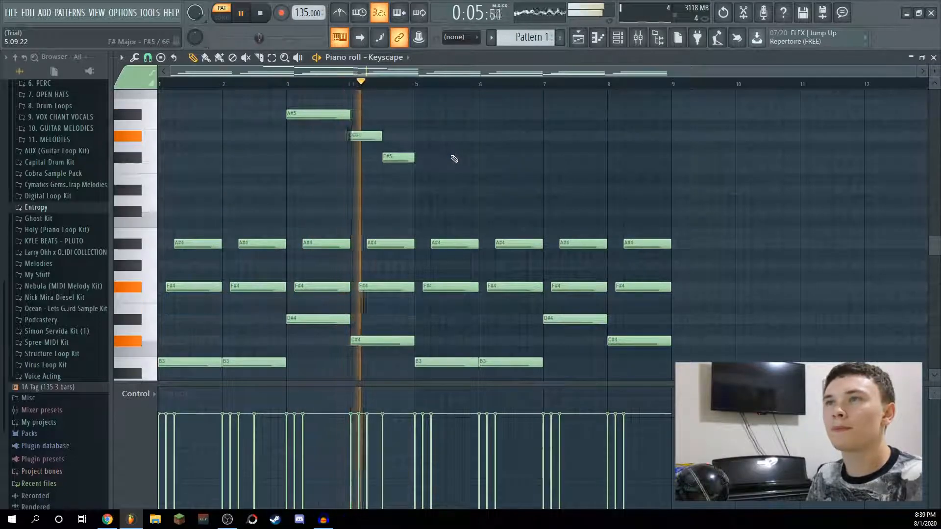
pyautogui.press('space')
pyautogui.scroll(1, 426, 166)
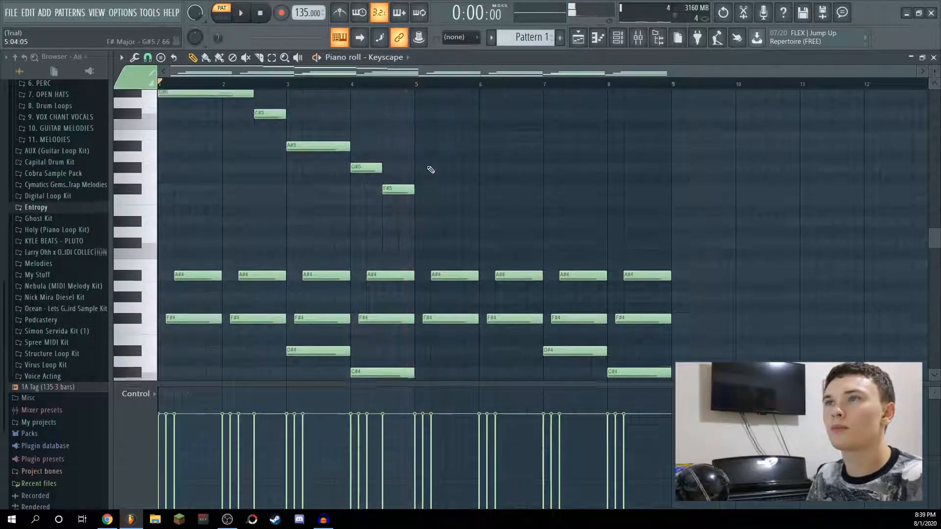
pyautogui.scroll(1, 417, 155)
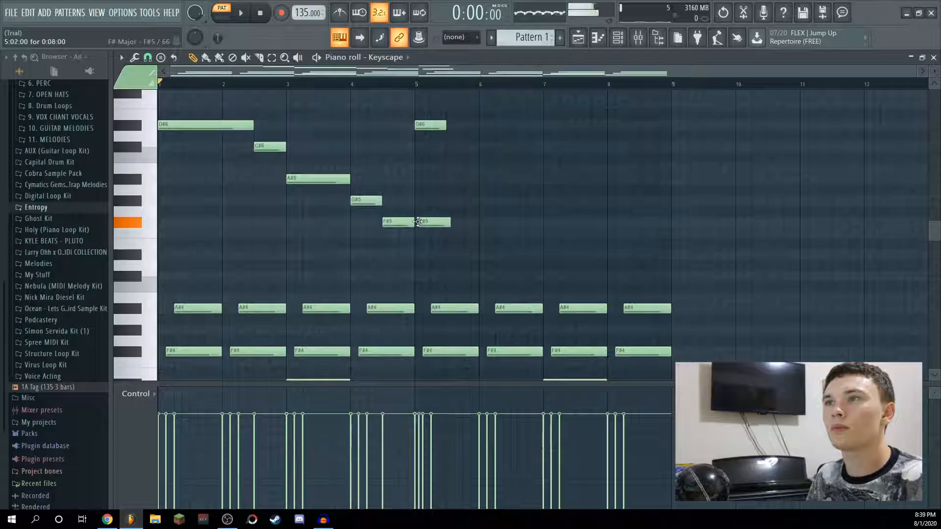
pyautogui.press('space')
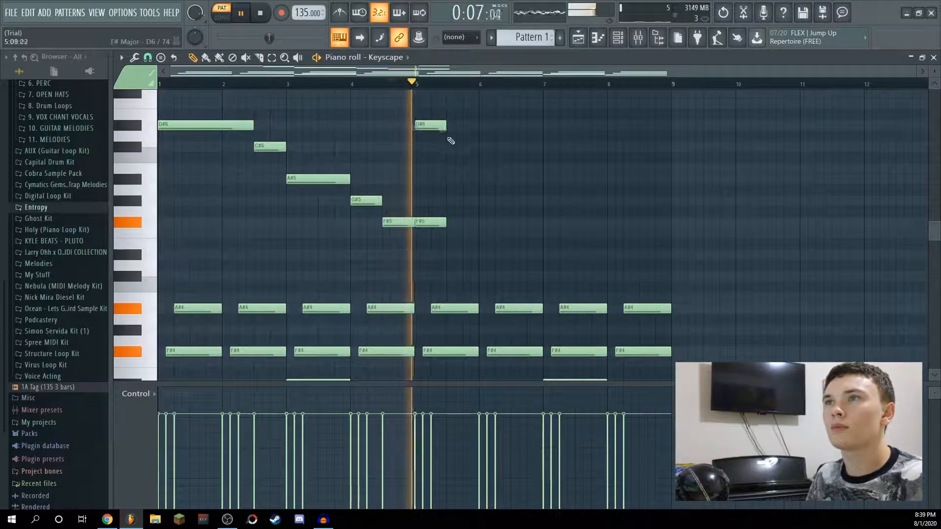
pyautogui.rightClick(439, 222)
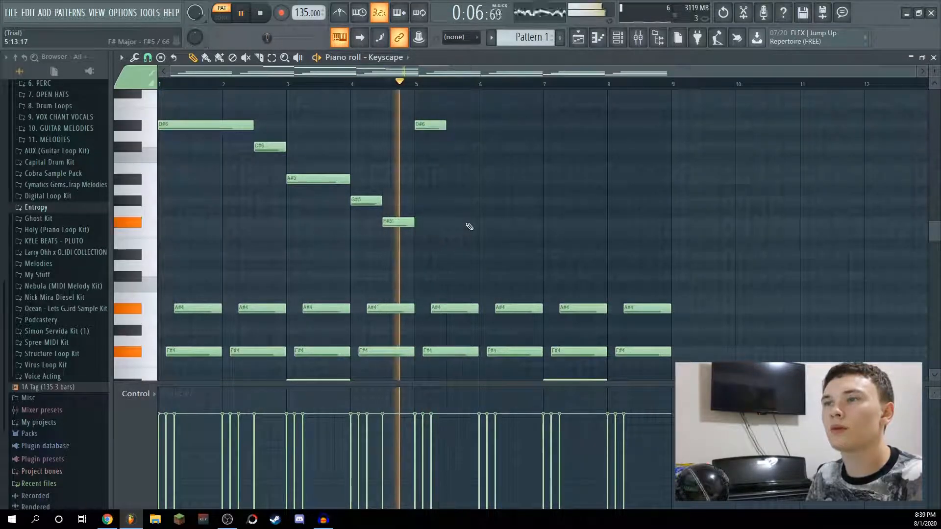
pyautogui.scroll(1, 460, 157)
pyautogui.press('space')
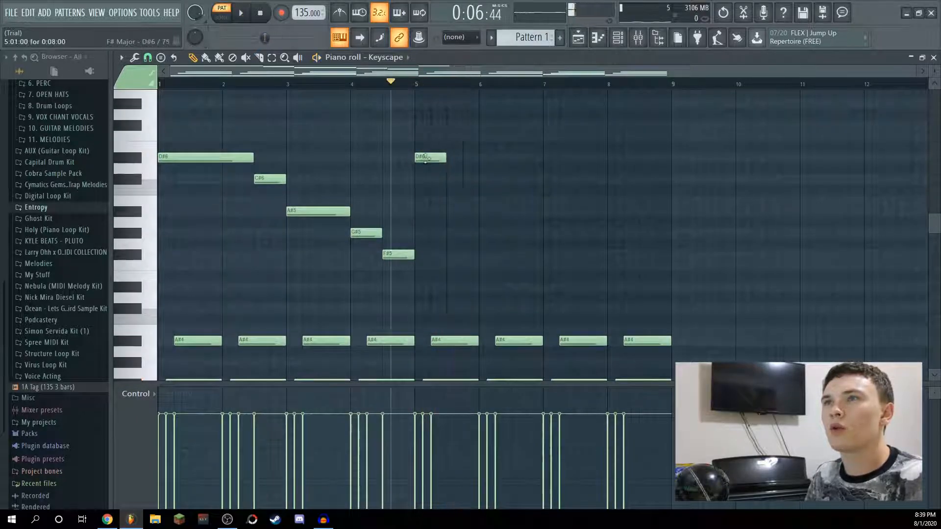
pyautogui.click(417, 159)
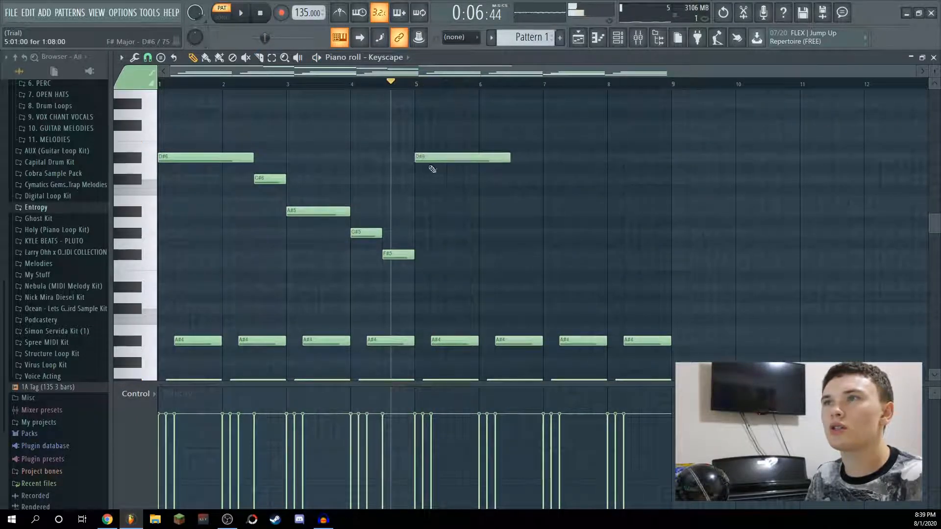
pyautogui.press('space')
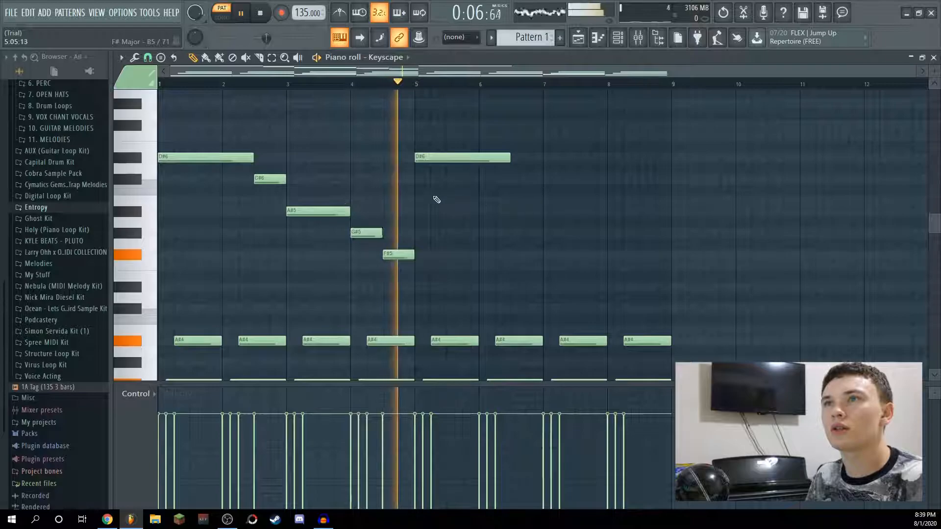
pyautogui.press('space')
pyautogui.rightClick(425, 158)
# Duplicate the descending four-bar melody into bars 5 to 8, clear the selection and audition it.
pyautogui.moveTo(451, 270); pyautogui.dragTo(188, 118)
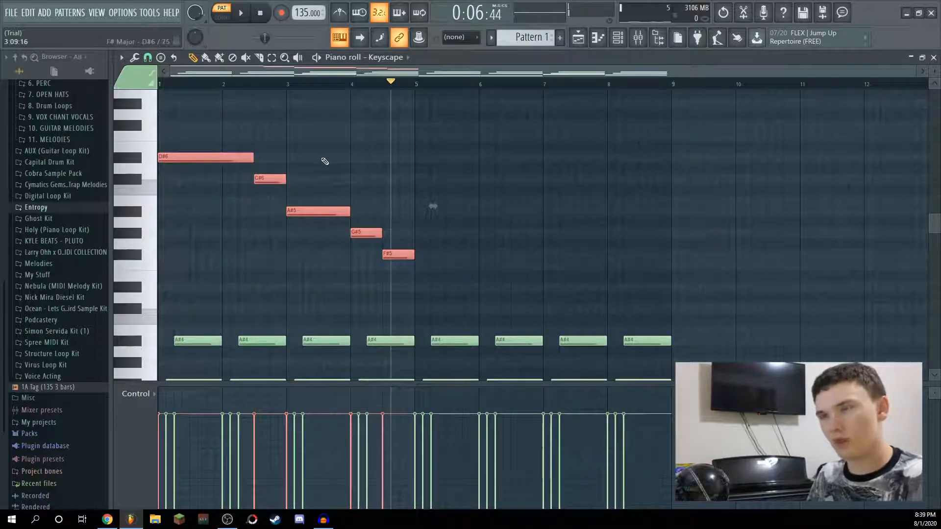
pyautogui.hotkey('ctrl', 'b')
pyautogui.hotkey('ctrl', 'd')
pyautogui.press('space')
pyautogui.scroll(1, 474, 171)
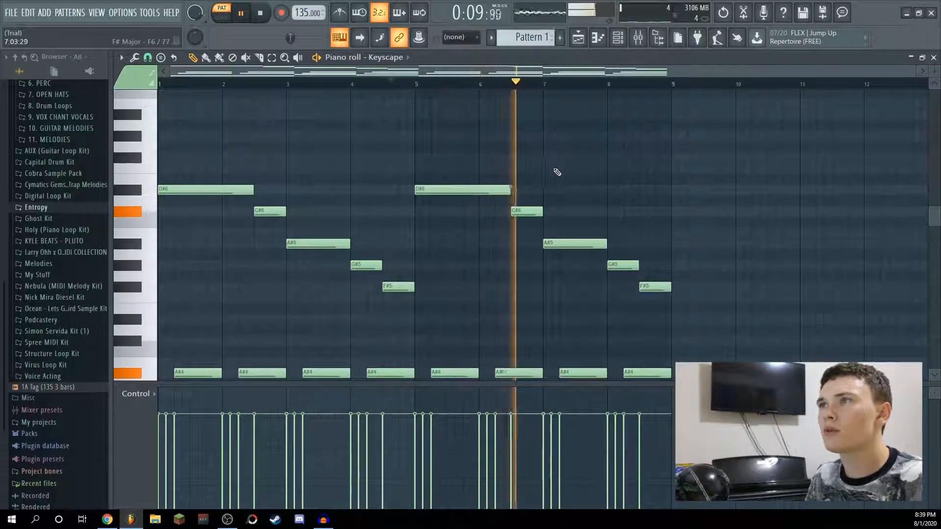
pyautogui.press('space')
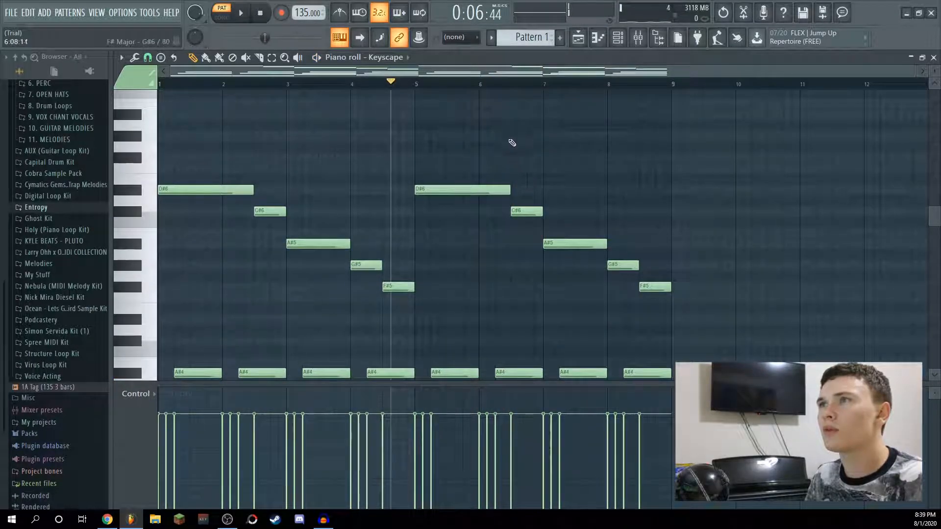
# Add a half-bar A#6 at the end of bar 6 and a one-bar F#6 in bar 7 above the melody, and audition.
pyautogui.click(512, 114)
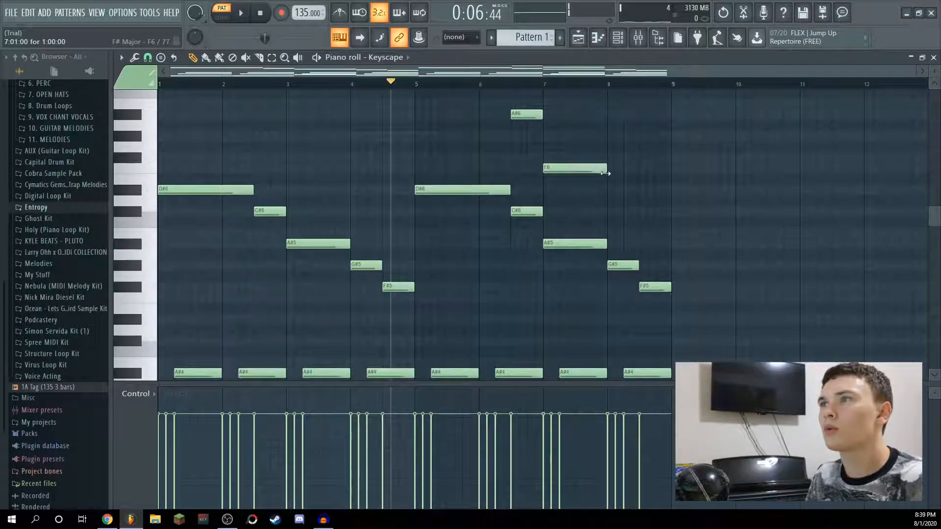
pyautogui.press('space')
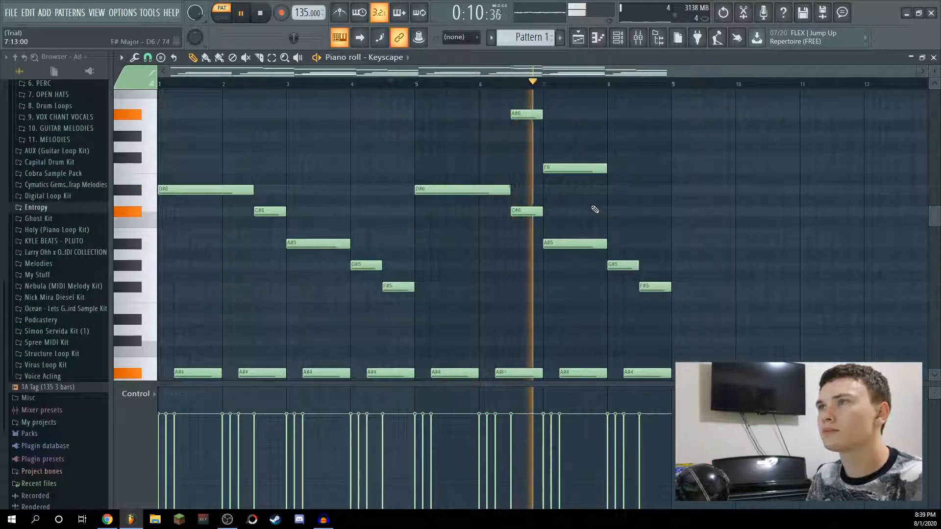
pyautogui.moveTo(574, 168); pyautogui.dragTo(573, 157)
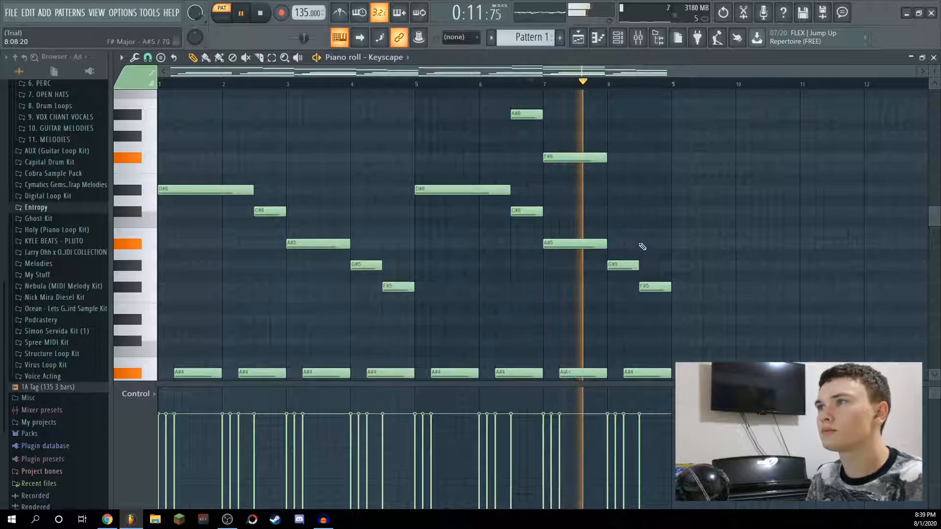
pyautogui.press('space')
# Add half-bar F6 and F#6 notes in bar 8 above the melody and audition them.
pyautogui.click(607, 168)
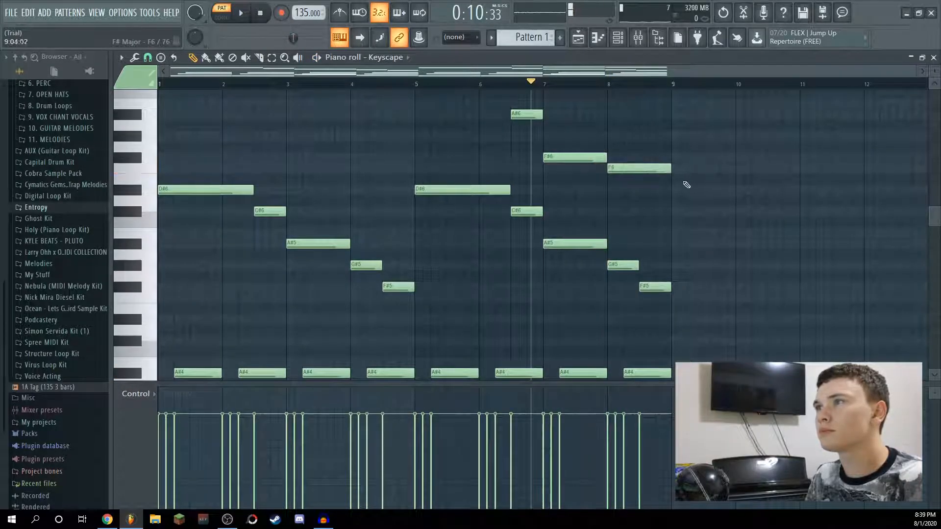
pyautogui.press('space')
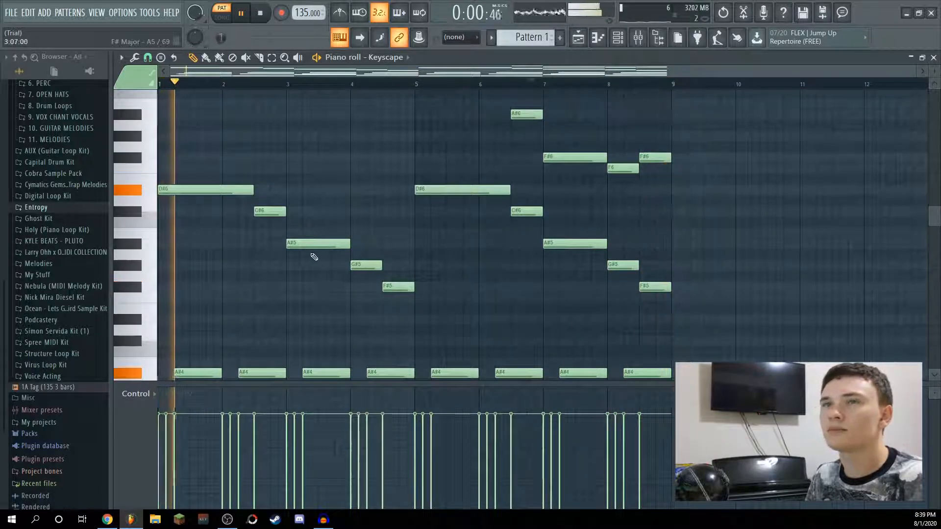
pyautogui.press('space')
# Lower the velocity of all notes in the pattern and clear the selection.
pyautogui.hotkey('ctrl', 'a')
pyautogui.keyDown('alt'); pyautogui.scroll(-6, 453, 228); pyautogui.keyUp('alt')
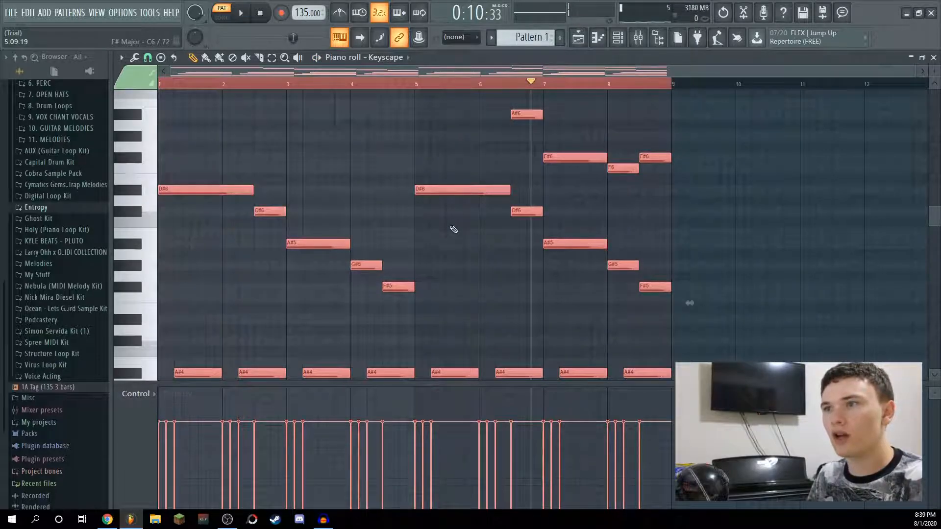
pyautogui.hotkey('ctrl', 'd')
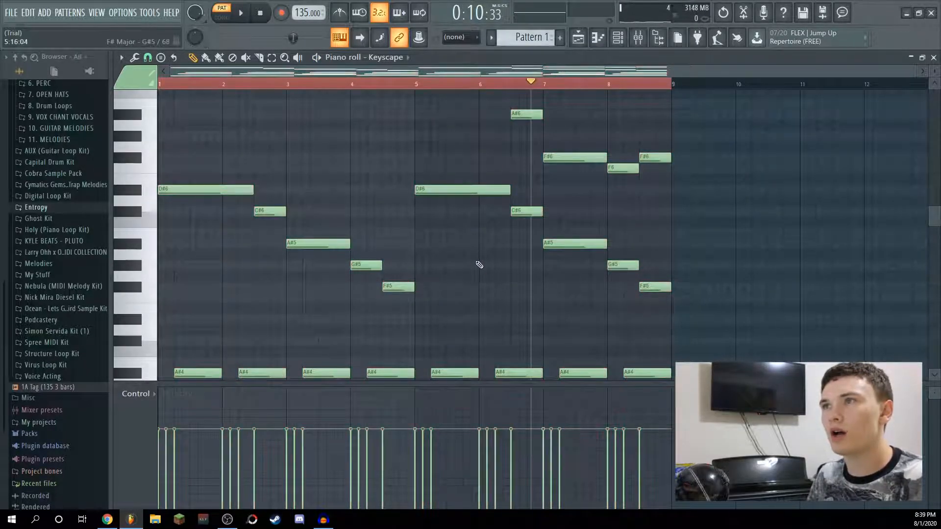
# Randomize the velocities of all notes slightly with bipolar levels and audition the result.
pyautogui.hotkey('ctrl', 'a')
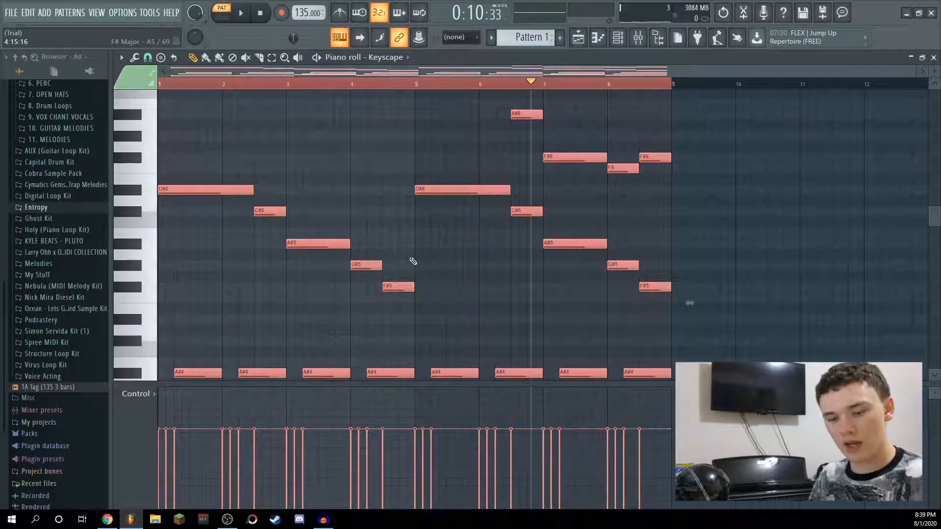
pyautogui.hotkey('alt', 'r')
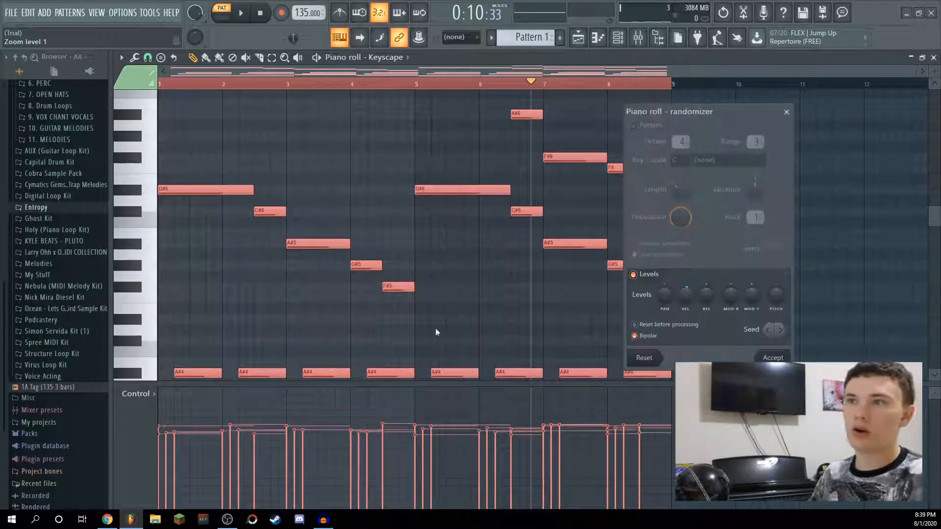
pyautogui.click(770, 358)
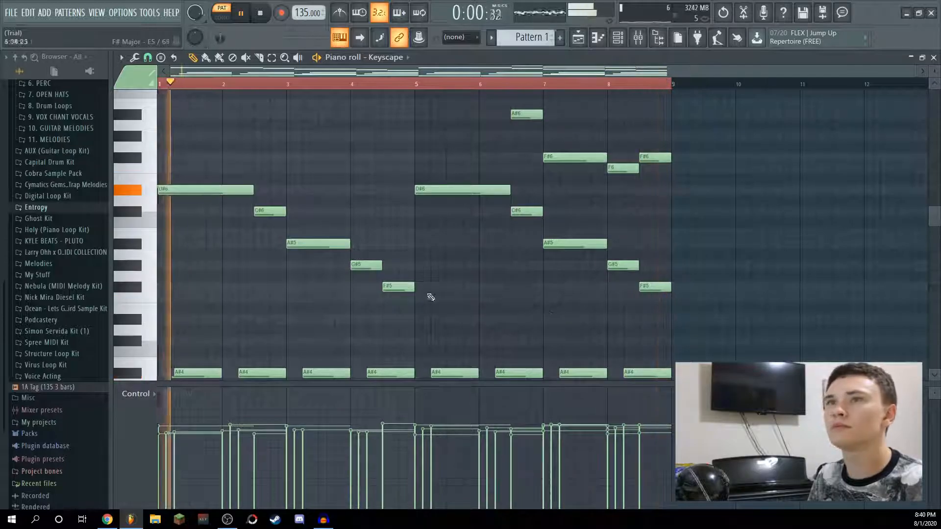
pyautogui.press('space')
# Add a second Keyscape instrument channel and close the channel rack.
pyautogui.press('F6')
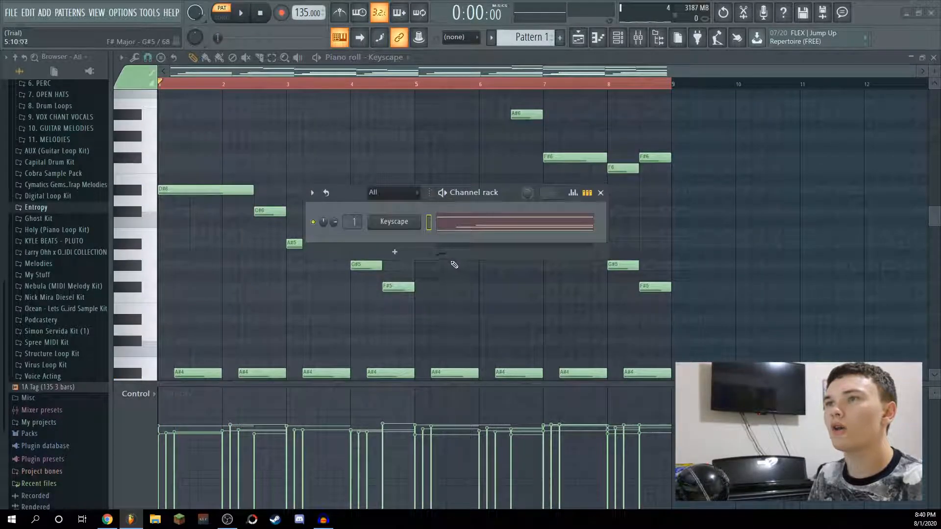
pyautogui.click(396, 253)
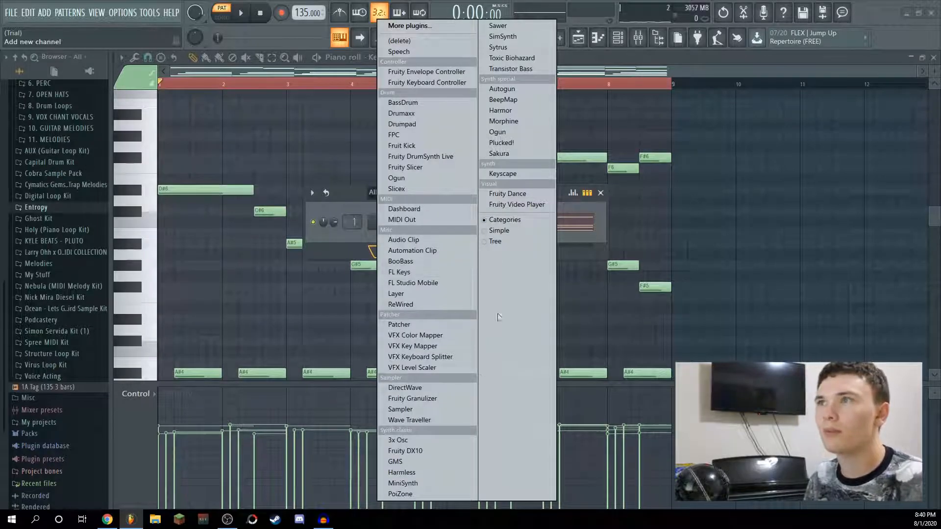
pyautogui.click(514, 173)
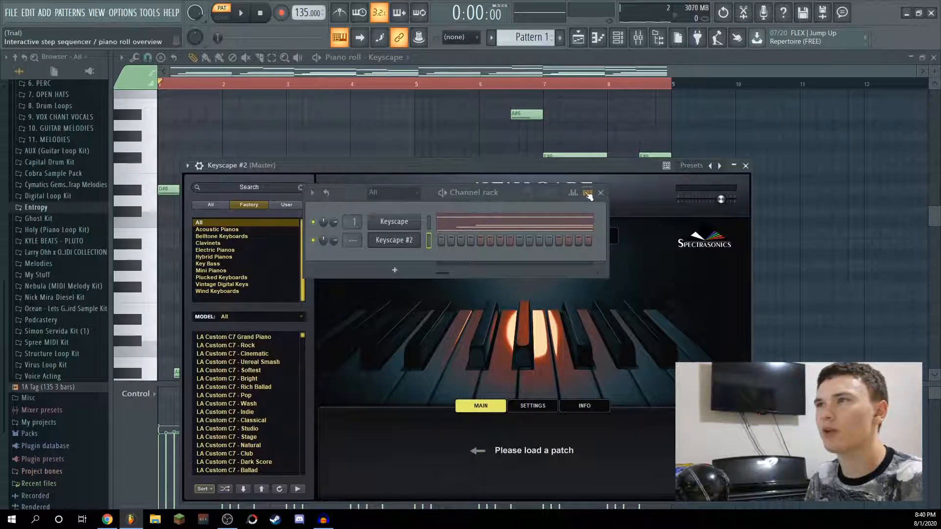
pyautogui.click(601, 196)
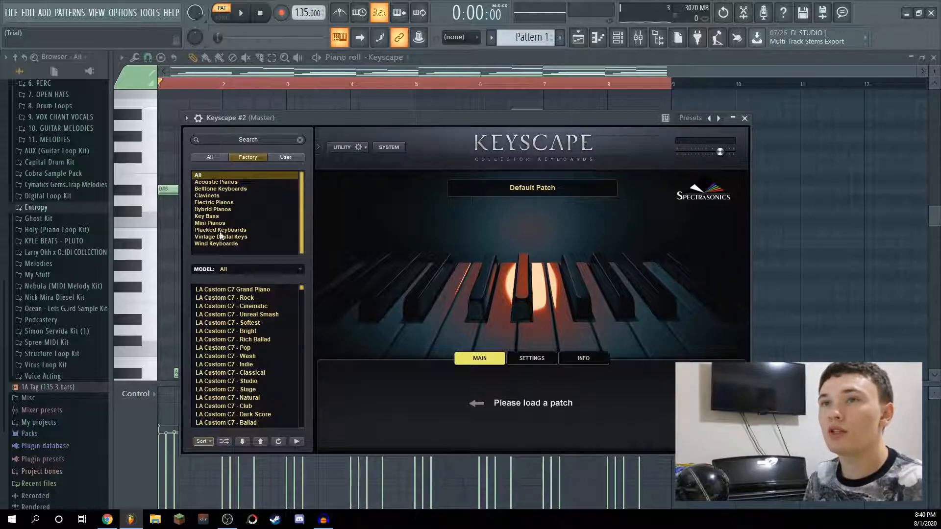
# Load the Celeste - Music Box patch from Belltone Keyboards in the second Keyscape and close its window.
pyautogui.click(220, 189)
pyautogui.click(240, 318)
pyautogui.scroll(-1, 261, 325)
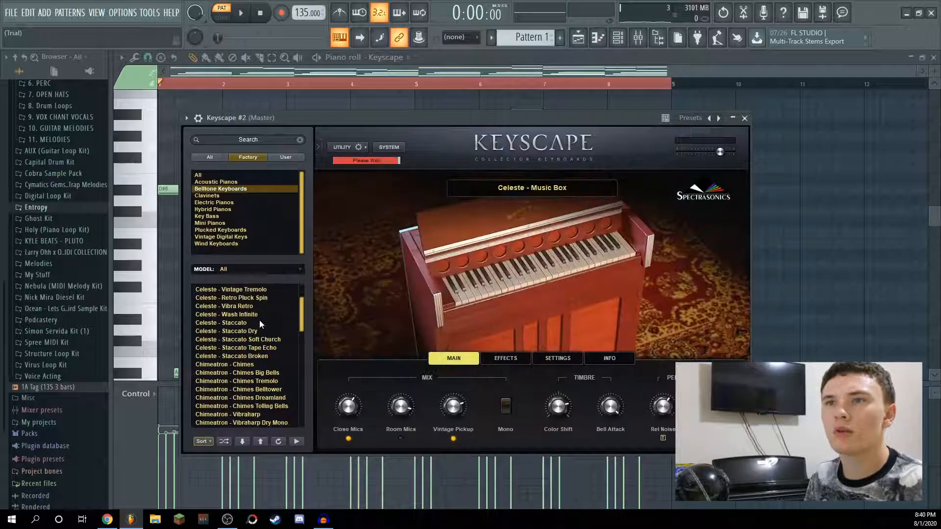
pyautogui.click(745, 118)
# Open the piano roll of the Keyscape #2 channel and close the channel rack.
pyautogui.press('F6')
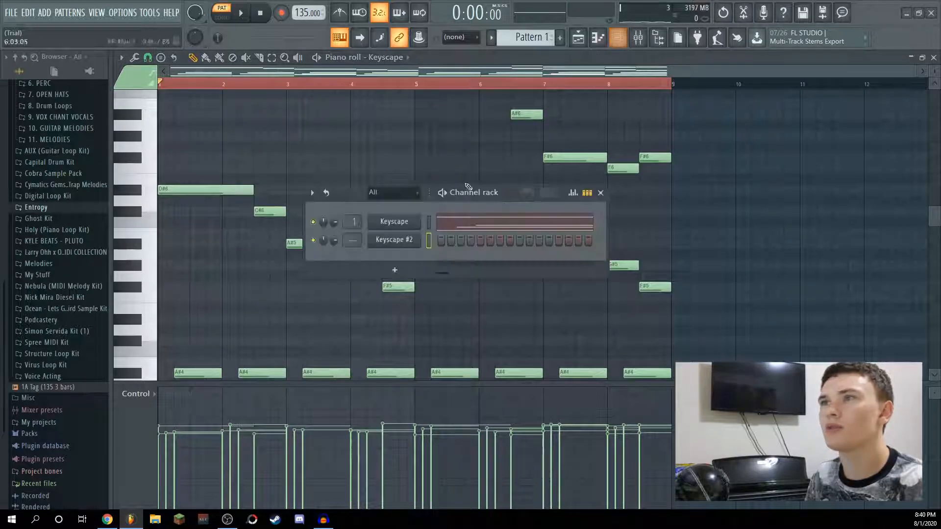
pyautogui.scroll(1, 347, 244)
pyautogui.rightClick(414, 240)
pyautogui.click(505, 231)
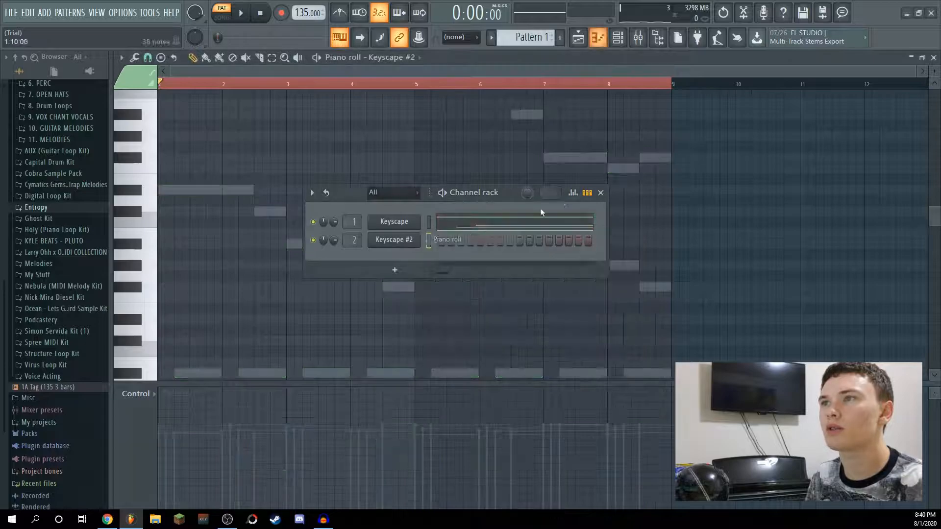
pyautogui.click(600, 192)
# Start a bell counter-melody with half-bar A#5 and G#5 notes in bar 1 and audition it.
pyautogui.press('space')
pyautogui.scroll(2, 227, 210)
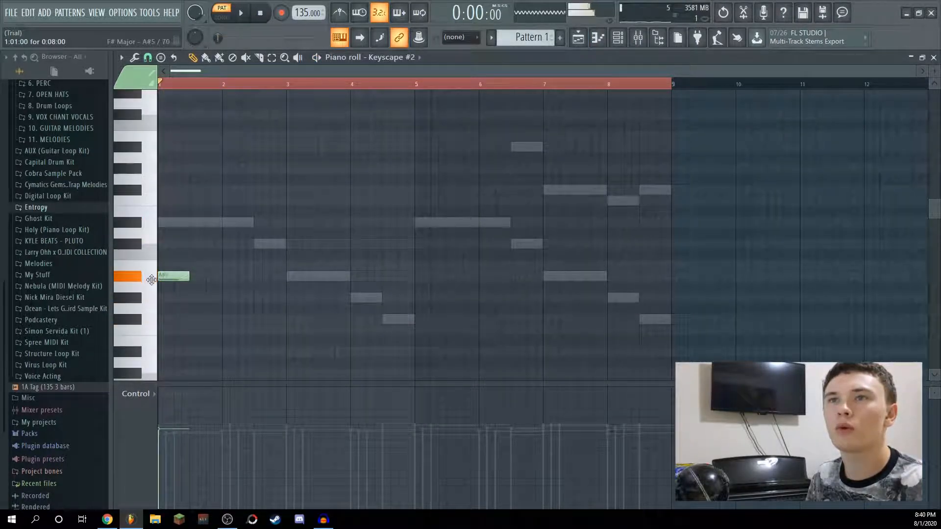
pyautogui.click(201, 298)
pyautogui.press('space')
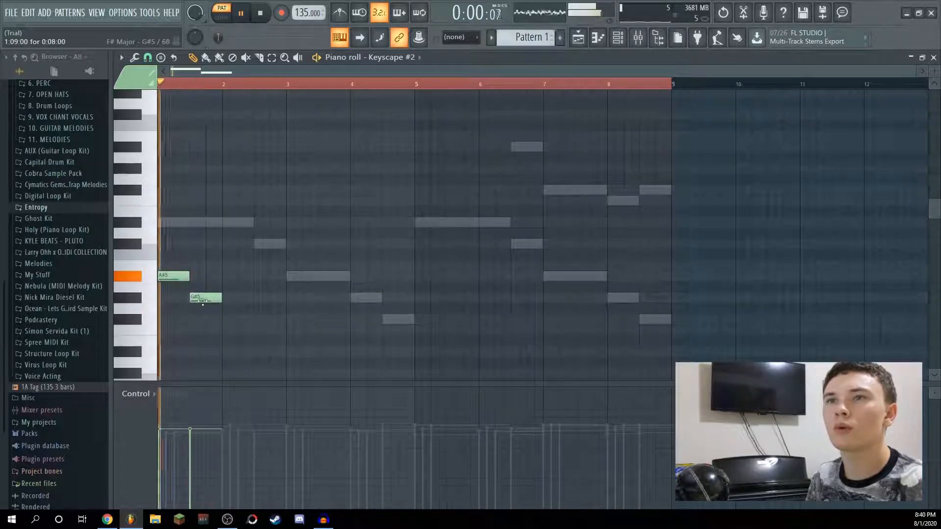
# Continue the counter-melody with half-bar notes A#5, G#5, F#5, A#5, F5, C#5 in bars 2 to 4 and C#5 starting bar 5, and audition.
pyautogui.scroll(-2, 235, 290)
pyautogui.click(231, 211)
pyautogui.press('space')
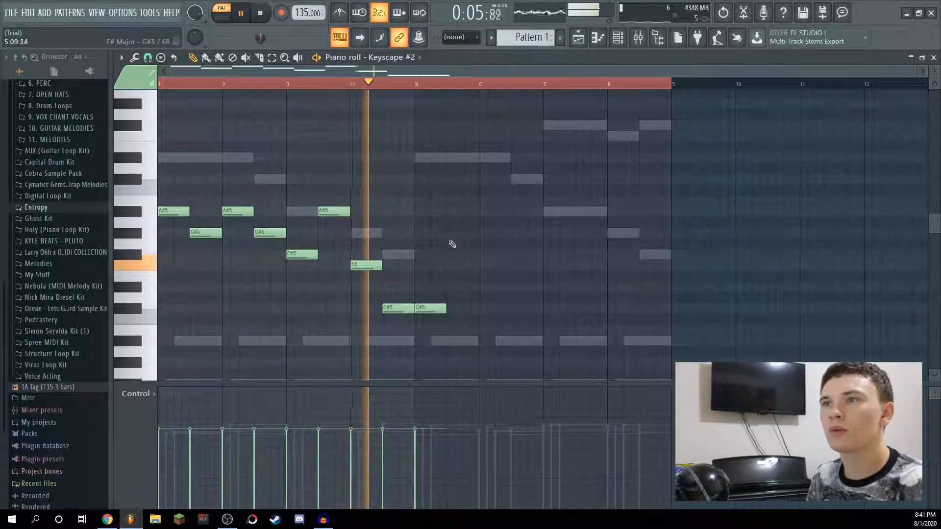
# Complete the counter-melody after bar 5's first note with half-bar A#4, C#5, A#4, D#5, F#5, F5 and C#5 through bar 8, and audition.
pyautogui.press('space')
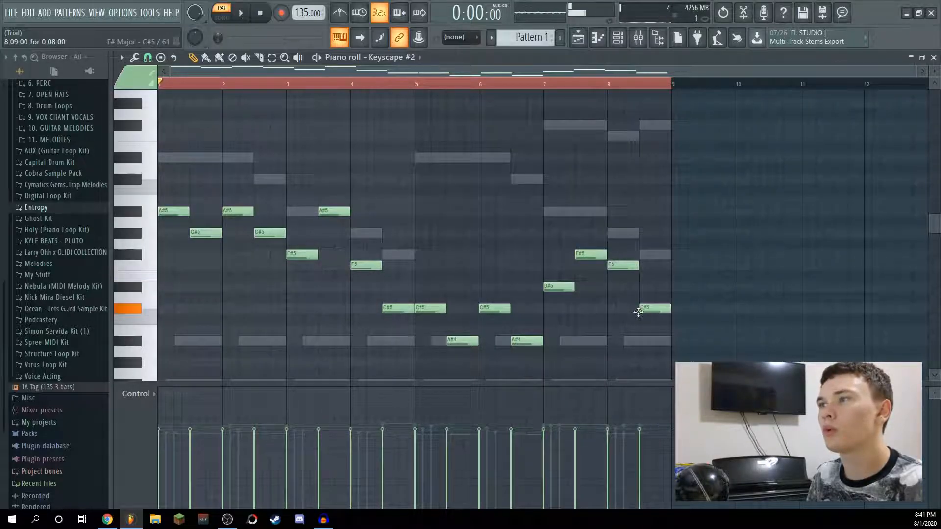
pyautogui.press('space')
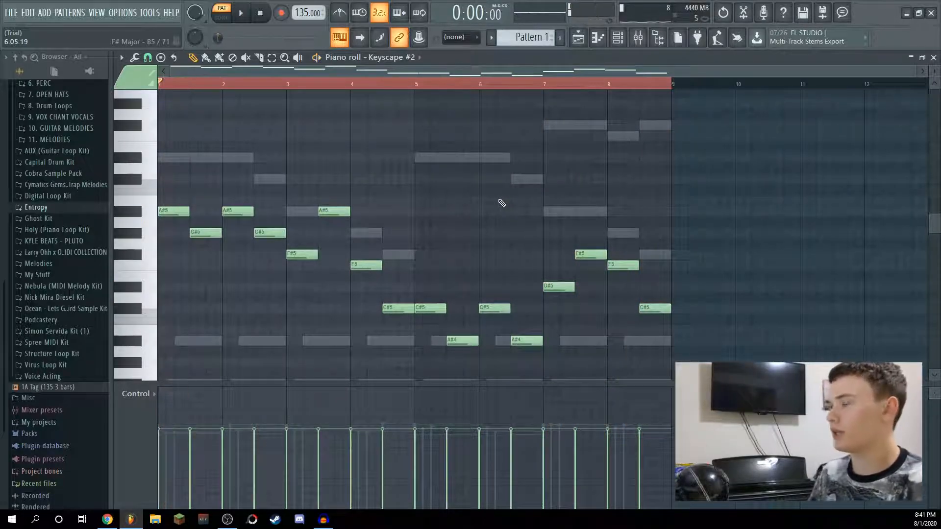
# Raise the velocities of all counter-melody notes, transpose them up one octave and audition the result.
pyautogui.hotkey('ctrl', 'a')
pyautogui.scroll(-4, 343, 245)
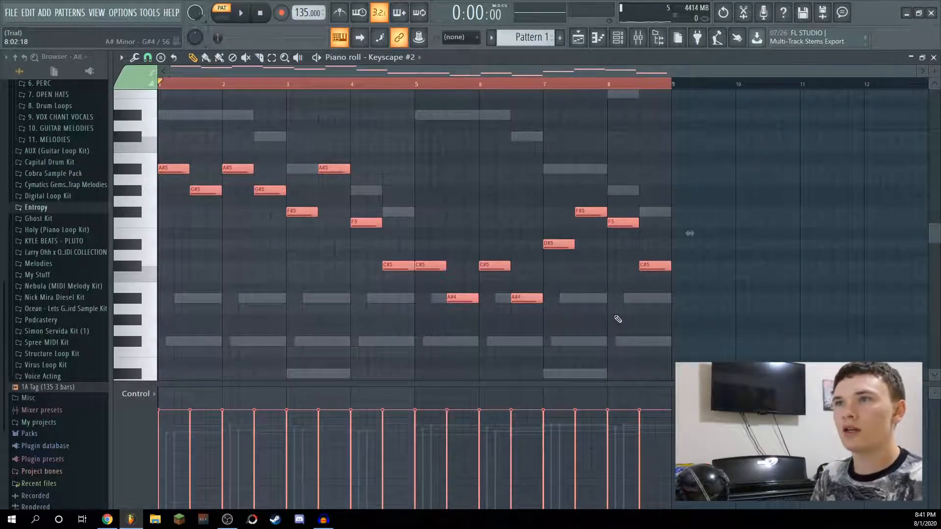
pyautogui.hotkey('ctrl', 'Up')
pyautogui.click(424, 265)
pyautogui.press('space')
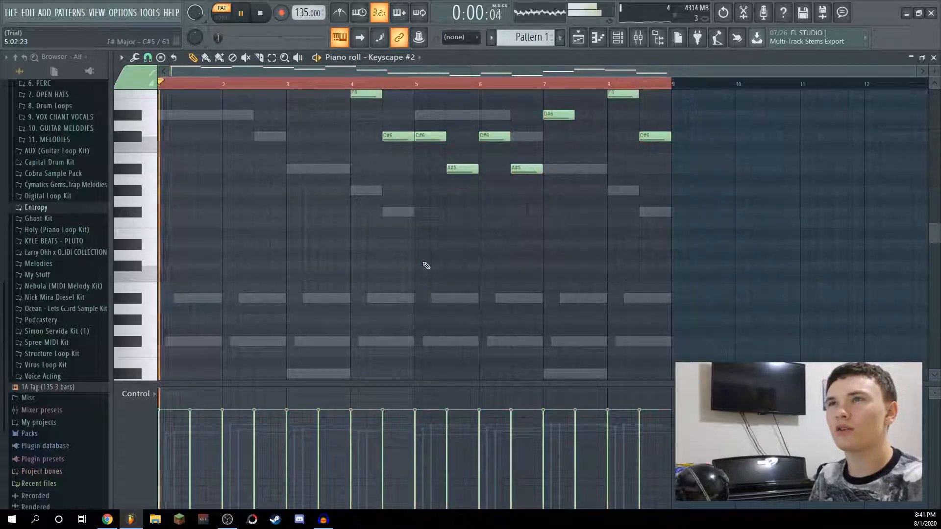
pyautogui.scroll(9, 421, 275)
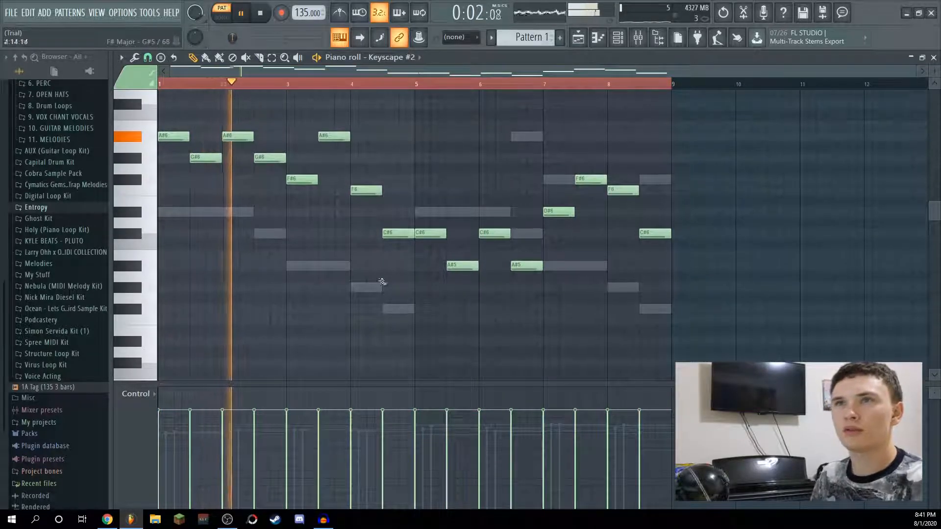
# Lower the velocities of all counter-melody notes while auditioning, making bar 7's D#6 and F#6 slightly softer than the rest.
pyautogui.hotkey('ctrl', 'a')
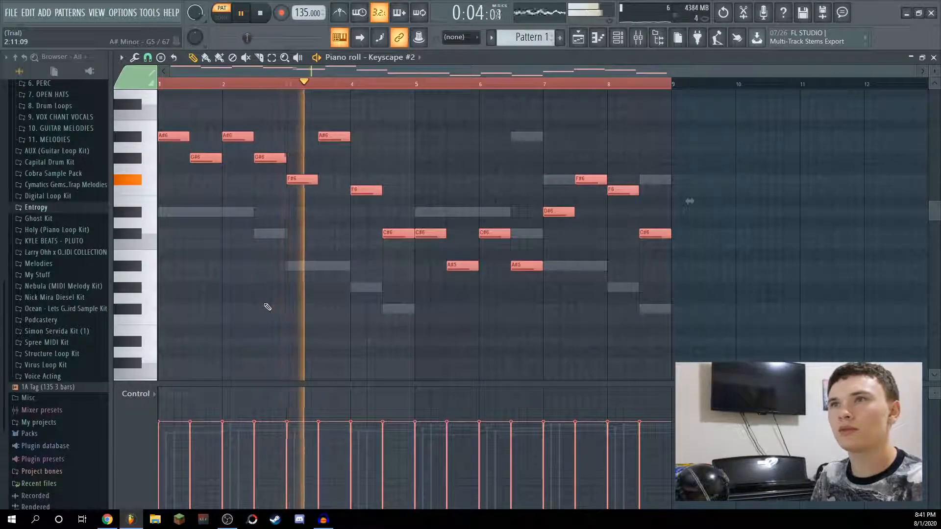
pyautogui.click(304, 304)
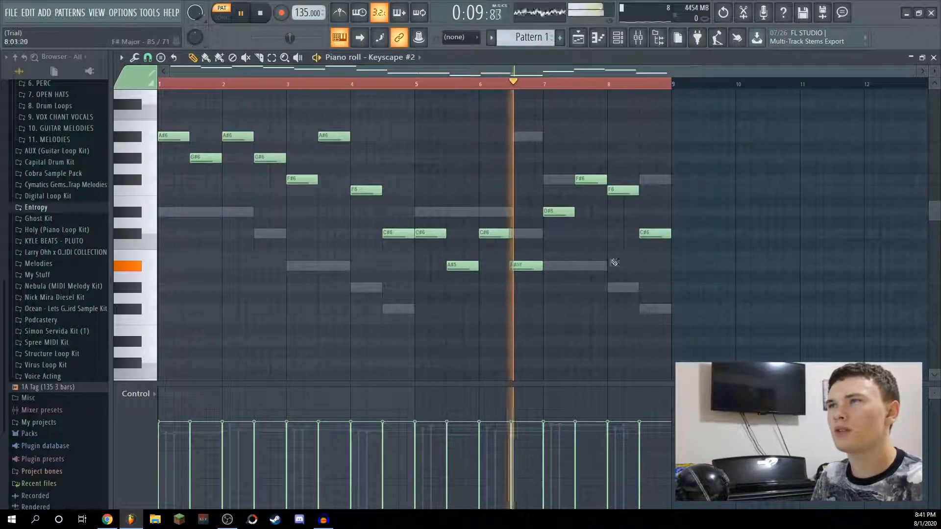
pyautogui.moveTo(567, 224); pyautogui.dragTo(586, 181)
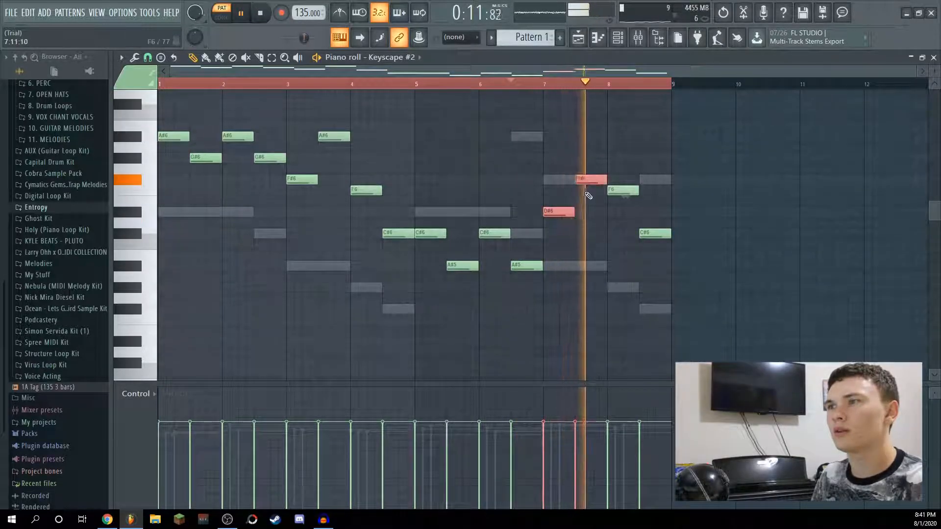
pyautogui.click(624, 231)
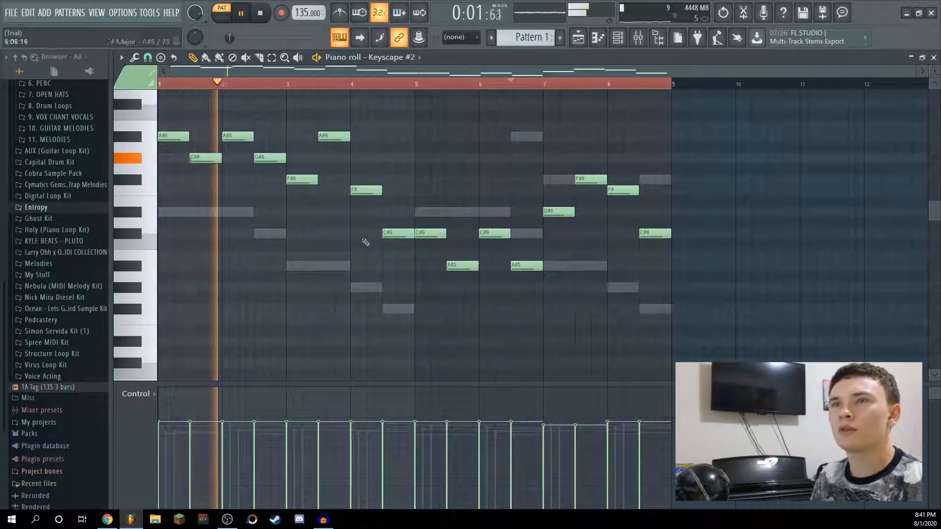
pyautogui.hotkey('ctrl', 'a')
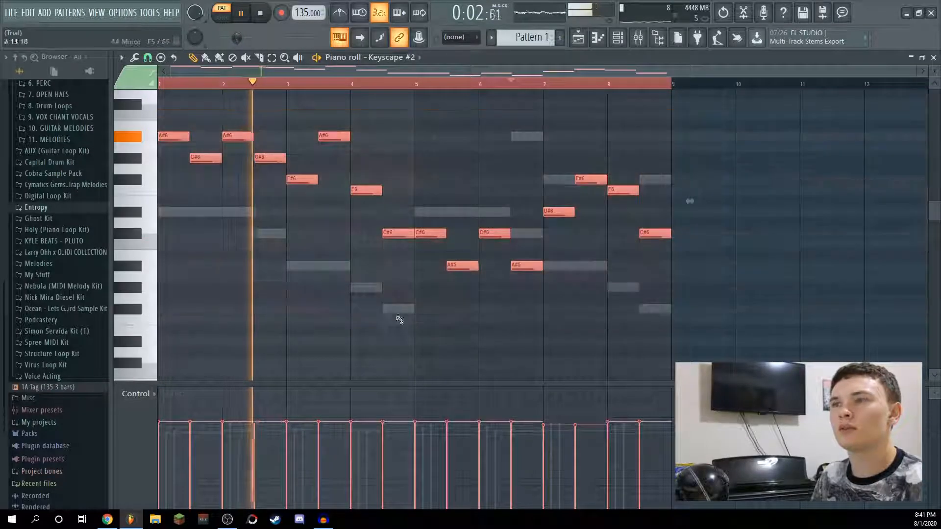
pyautogui.click(443, 316)
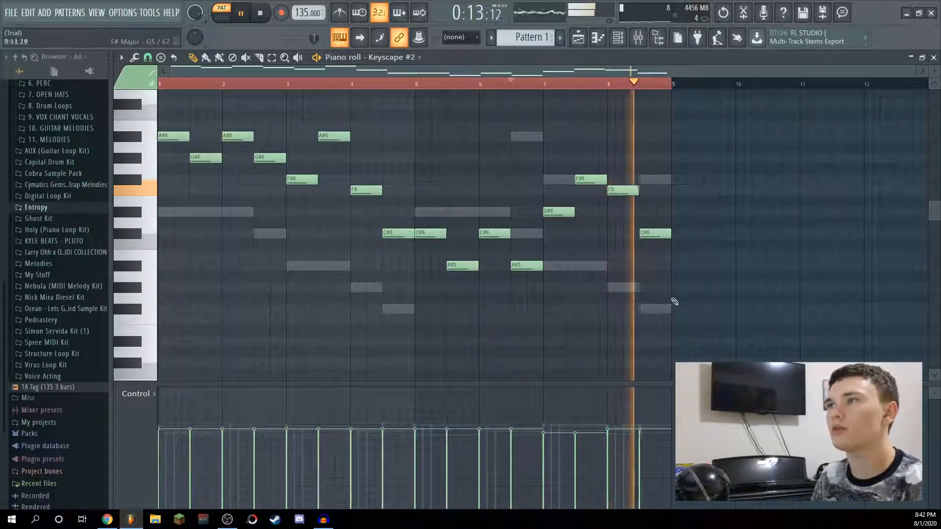
pyautogui.press('space')
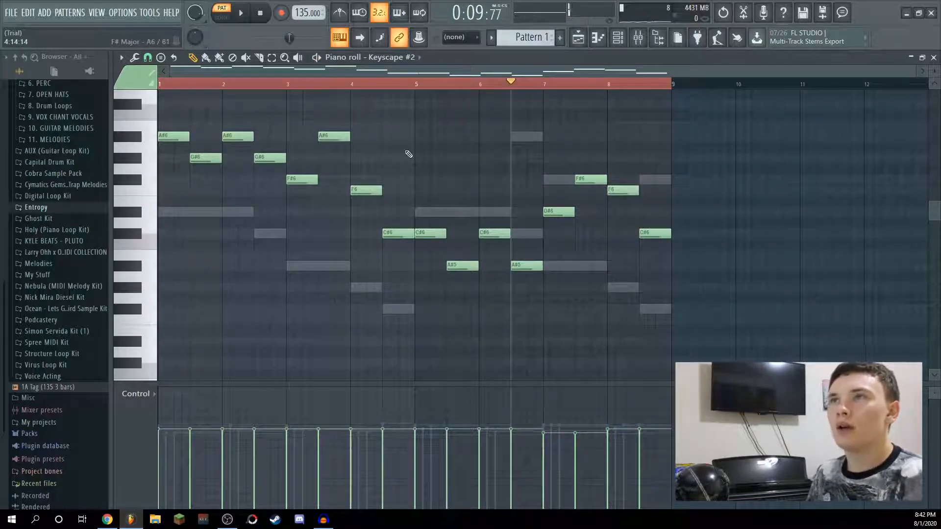
# Add a third Keyscape channel and load the Rhodes - LA Custom patch in it.
pyautogui.scroll(-3, 430, 111)
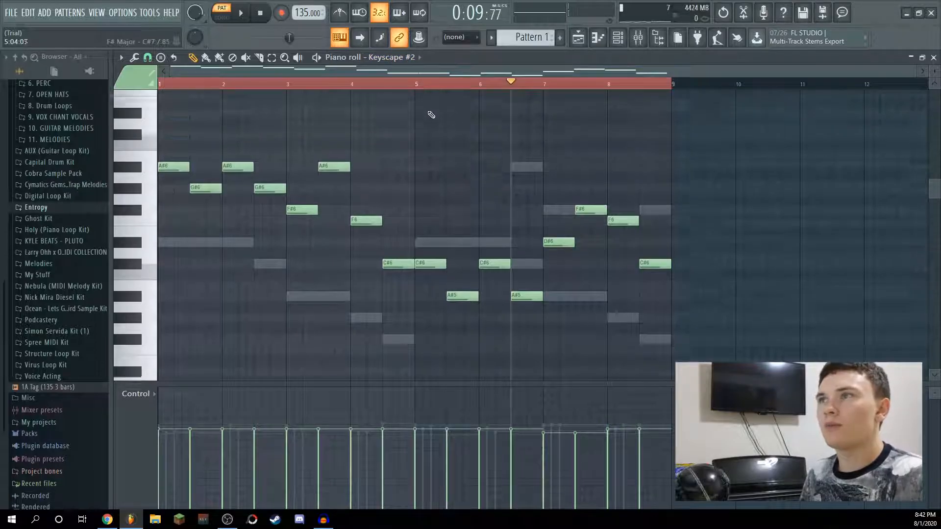
pyautogui.press('F6')
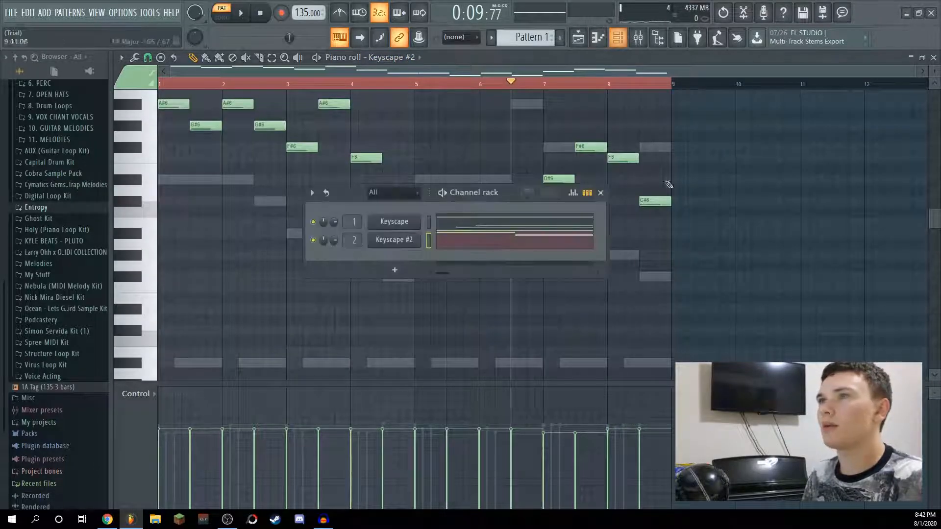
pyautogui.click(394, 270)
pyautogui.click(524, 174)
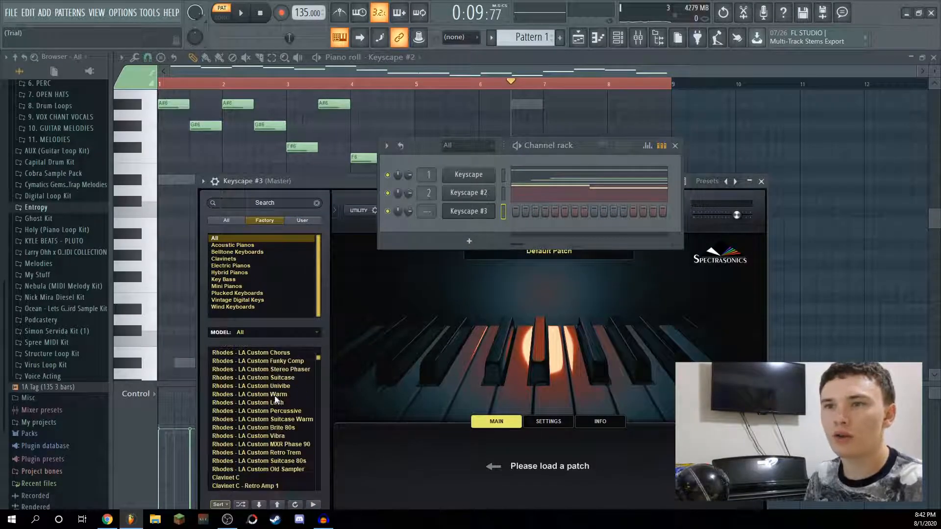
pyautogui.click(268, 379)
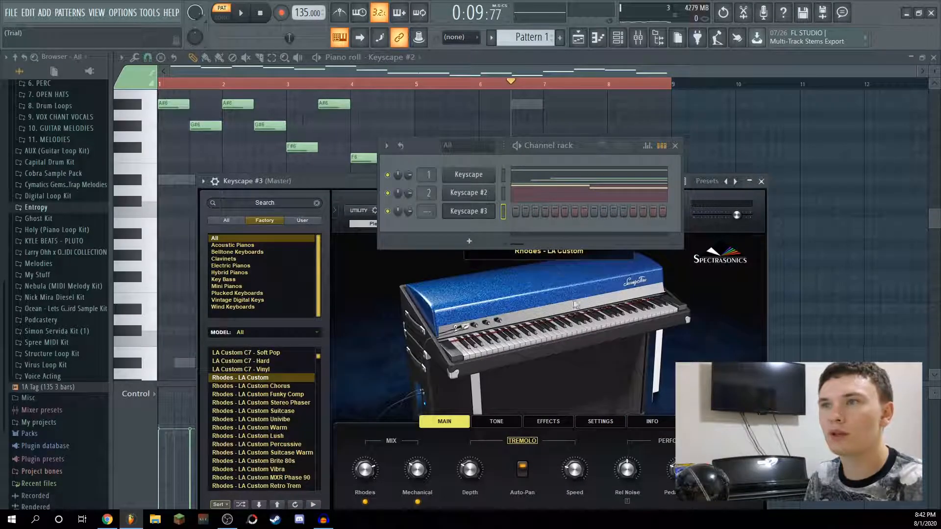
# Copy the first Keyscape channel's notes into Keyscape #3, route it to mixer Insert 3 and open its piano roll.
pyautogui.rightClick(482, 182)
pyautogui.click(610, 186)
pyautogui.rightClick(468, 211)
pyautogui.click(613, 232)
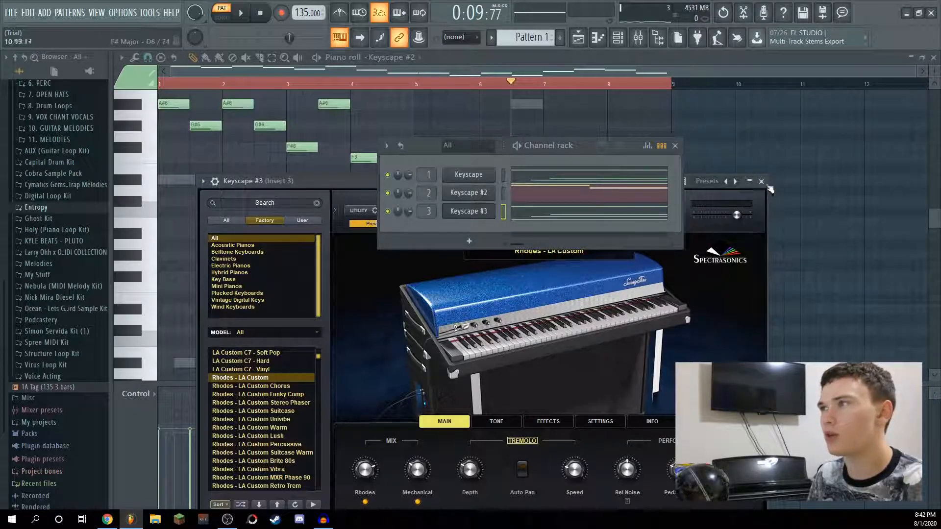
pyautogui.moveTo(325, 187); pyautogui.dragTo(334, 120)
pyautogui.press('F7')
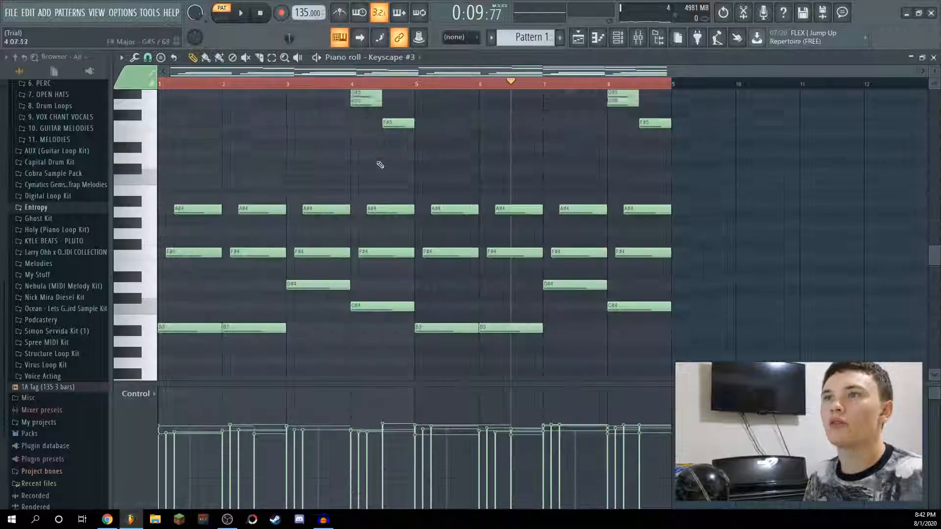
# Delete the top melody notes from Keyscape #3, keeping only the chords, and audition the loop.
pyautogui.scroll(6, 372, 165)
pyautogui.moveTo(193, 175); pyautogui.dragTo(712, 363)
pyautogui.scroll(-2, 712, 362)
pyautogui.press('Delete')
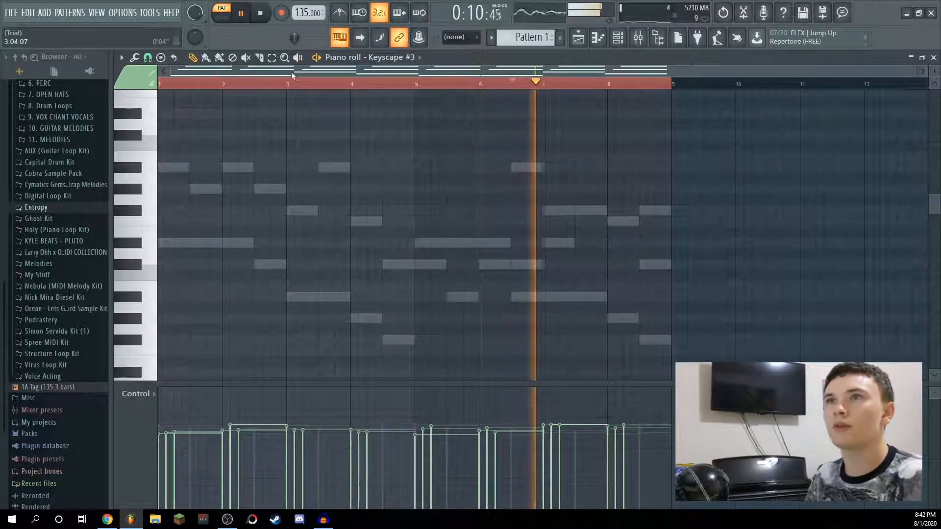
pyautogui.scroll(-5, 327, 167)
pyautogui.scroll(-2, 329, 168)
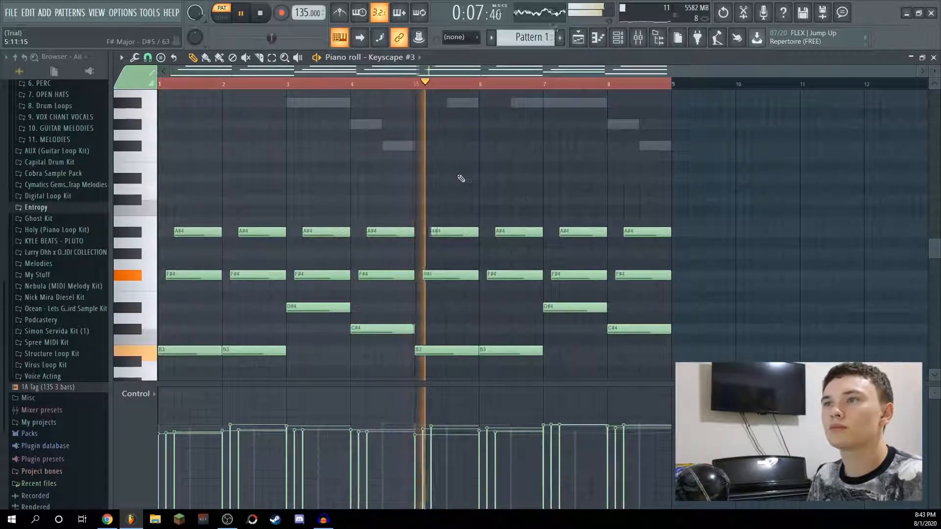
# Lower the velocities of all Keyscape #3 chord notes while auditioning, and stop playback.
pyautogui.hotkey('ctrl', 'a')
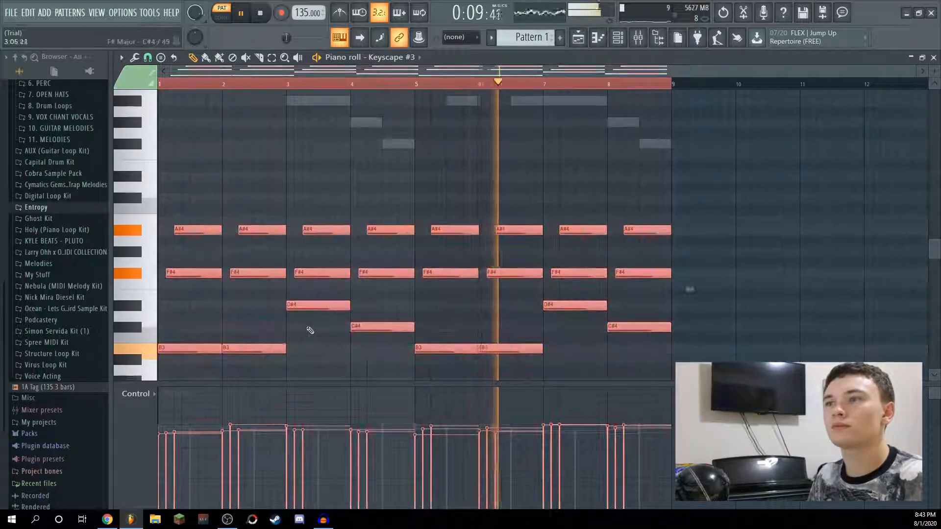
pyautogui.hotkey('ctrl', 'd')
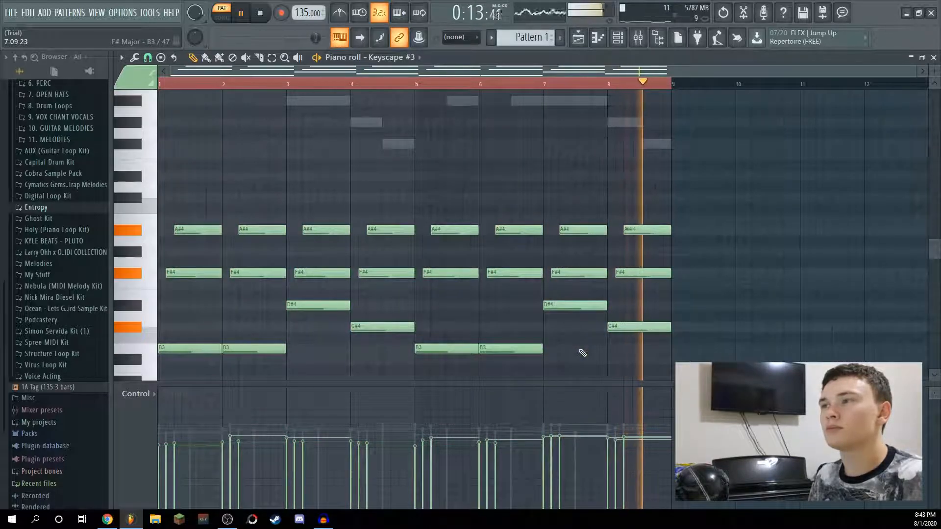
pyautogui.press('space')
# Add Fruity Parametric EQ 2 to Insert 2 with the 20Hz + 18kHz cut preset and raise the high-pass band to 225 Hz.
pyautogui.press('F9')
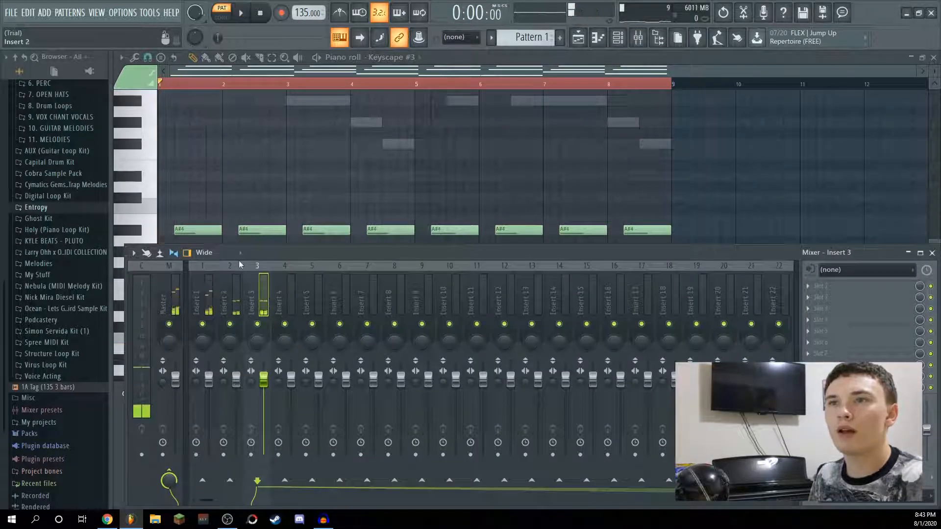
pyautogui.click(910, 325)
pyautogui.click(668, 412)
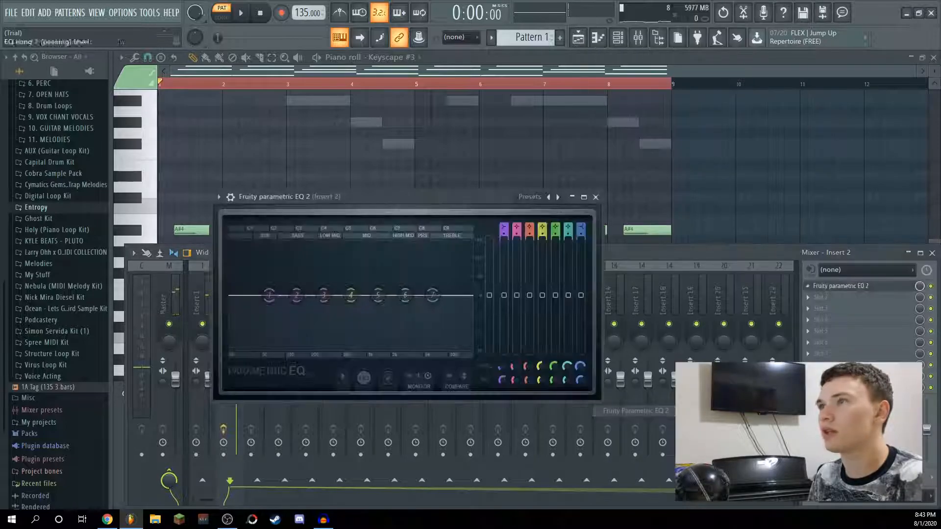
pyautogui.click(557, 196)
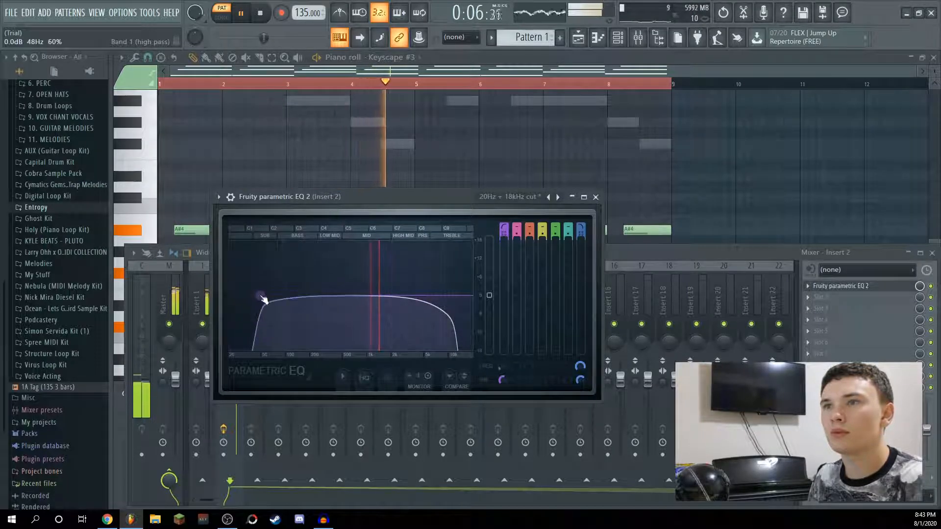
pyautogui.moveTo(261, 296); pyautogui.dragTo(308, 295)
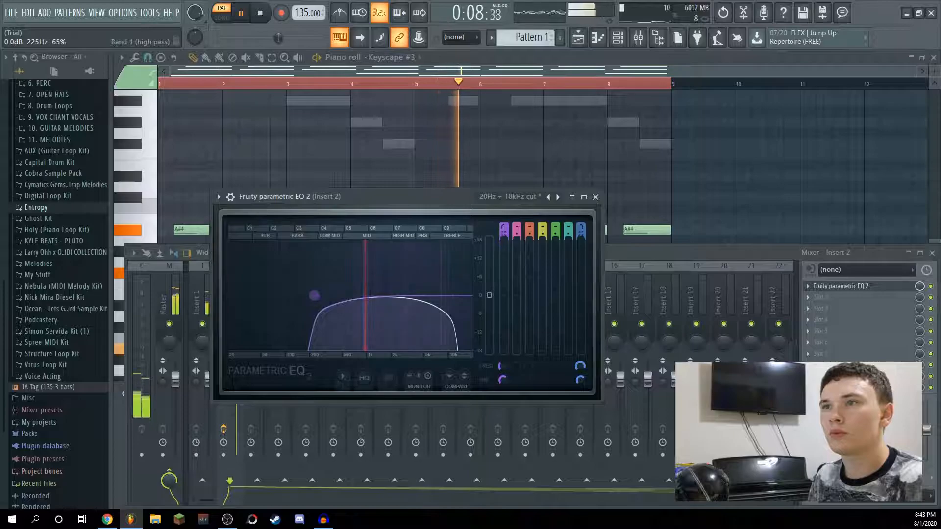
pyautogui.click(595, 197)
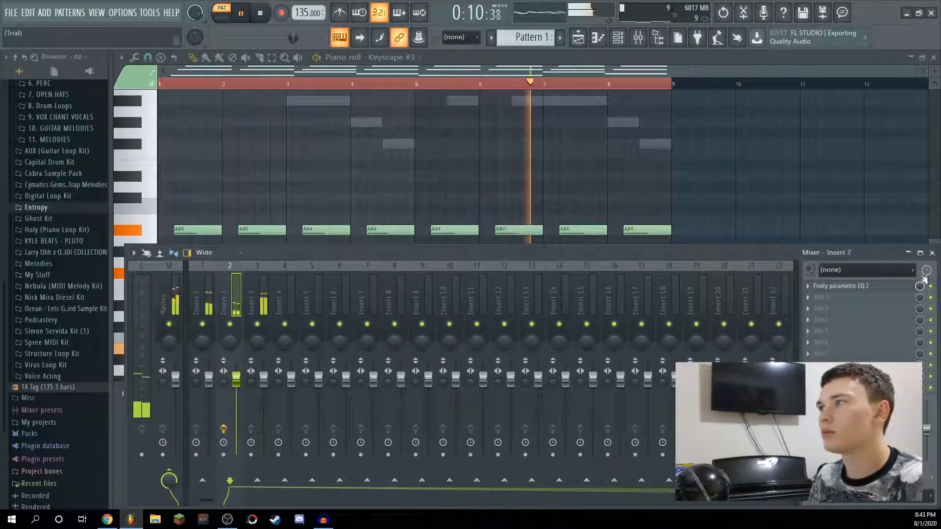
pyautogui.press('F9')
# Return to the Keyscape #2 notes and slightly lower the velocity of the G#6 in bar 2.
pyautogui.scroll(4, 487, 233)
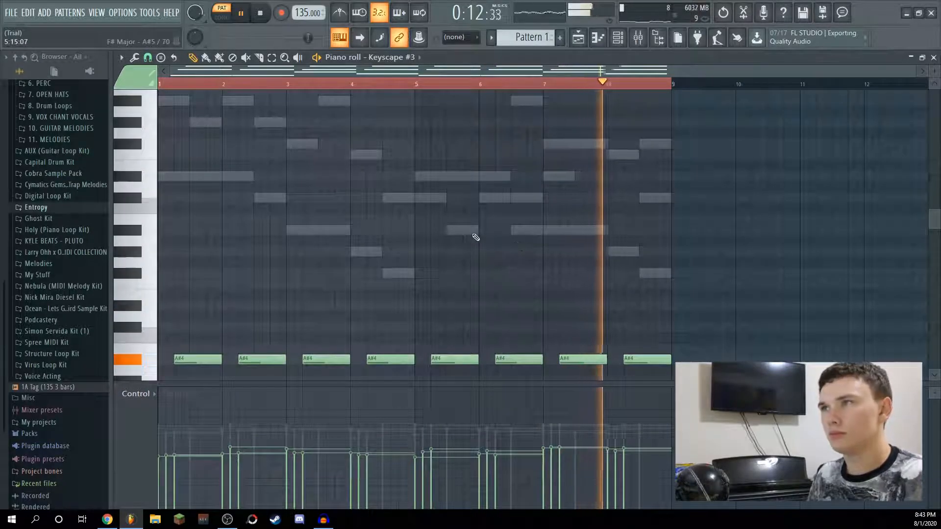
pyautogui.doubleClick(467, 230)
pyautogui.scroll(1, 467, 274)
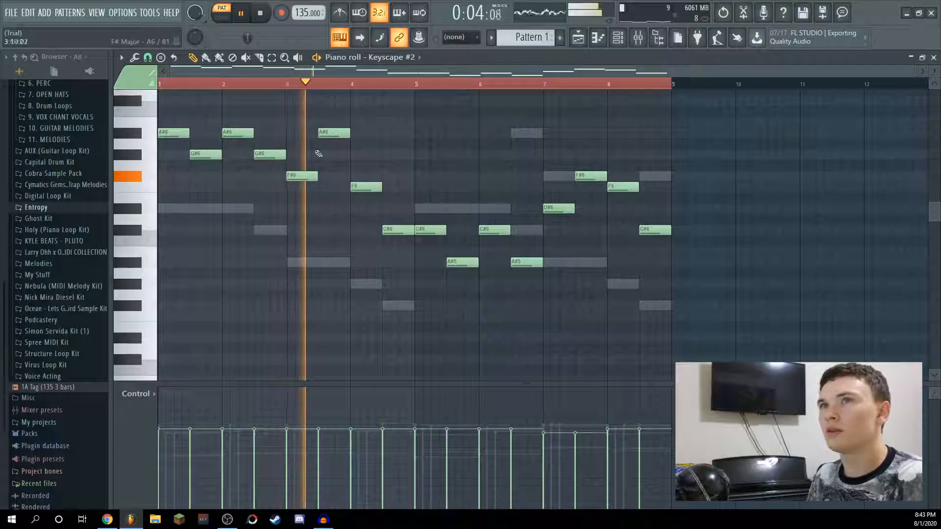
pyautogui.click(269, 154)
pyautogui.keyDown('ctrl'); pyautogui.click(475, 172); pyautogui.keyUp('ctrl')
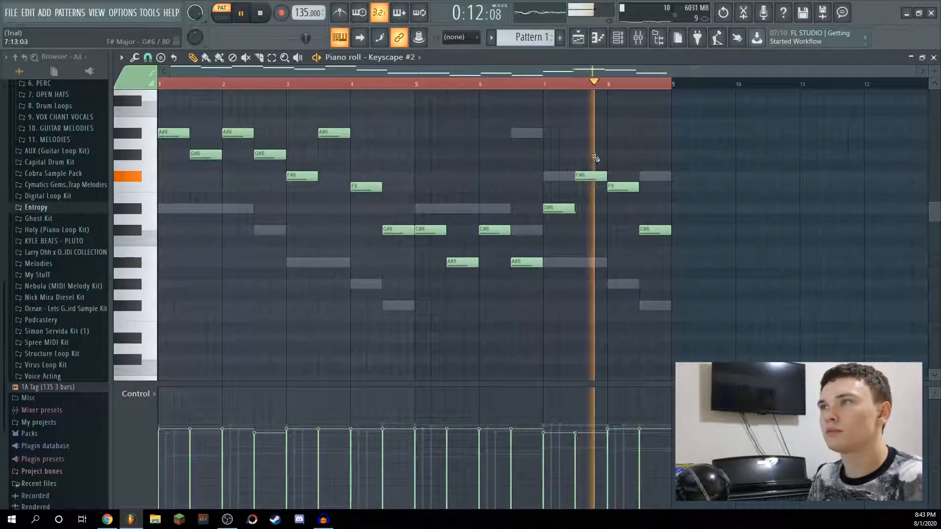
# Add Fruity Reeverb 2 after the EQ on Insert 2 and audition the loop with it.
pyautogui.click(638, 38)
pyautogui.press('space')
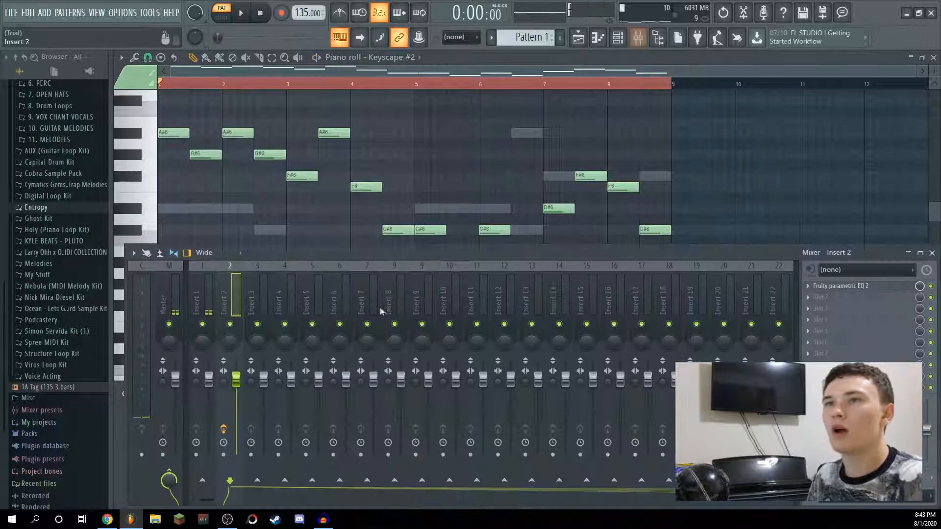
pyautogui.click(828, 303)
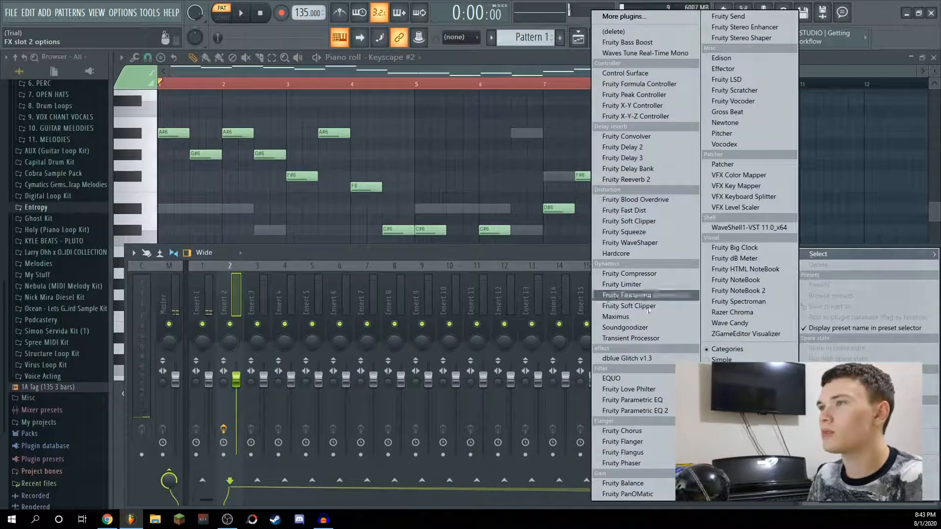
pyautogui.click(621, 181)
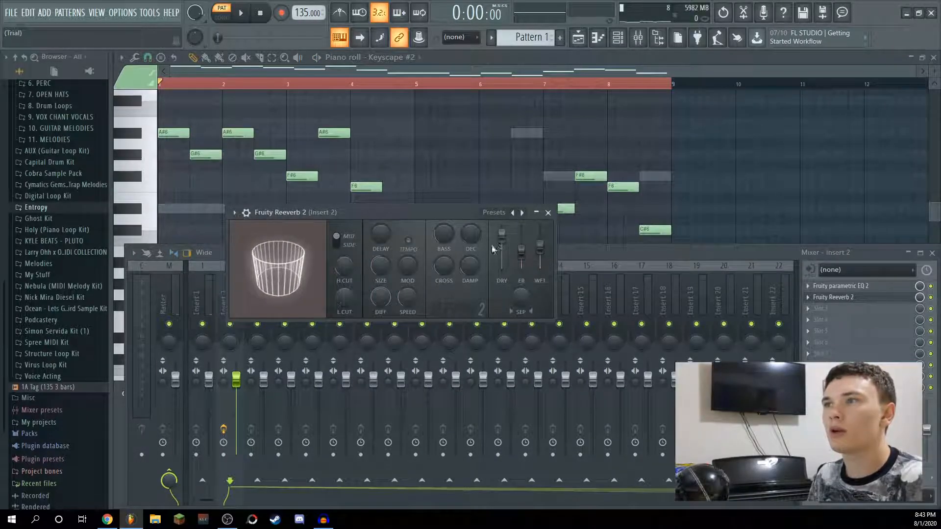
pyautogui.click(548, 214)
pyautogui.press('space')
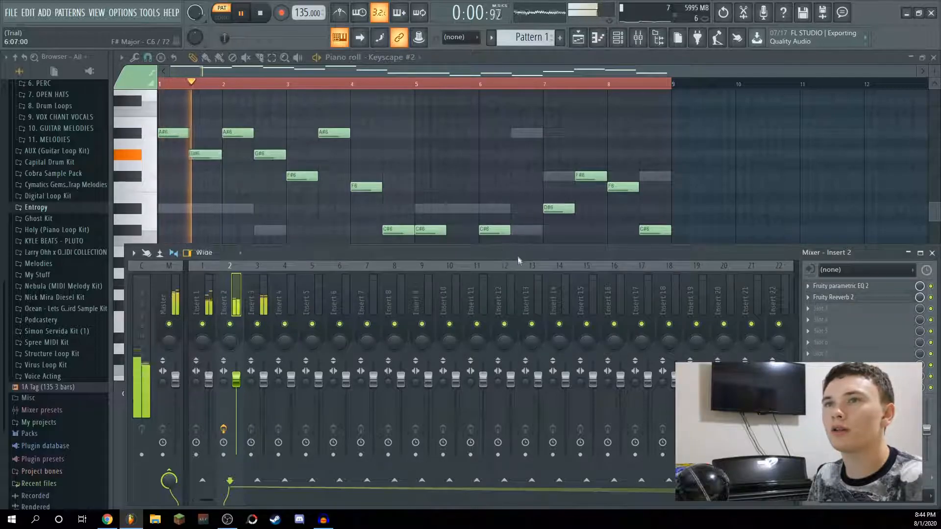
pyautogui.click(833, 297)
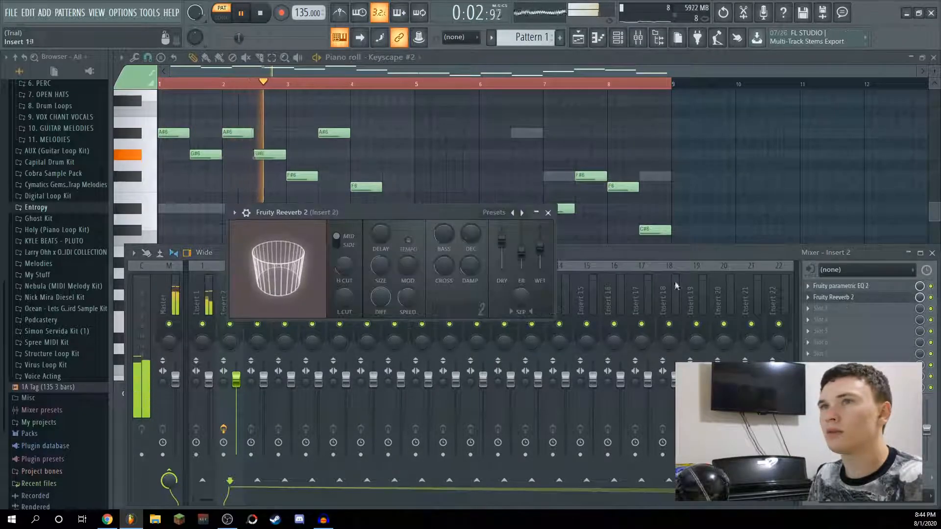
pyautogui.click(547, 212)
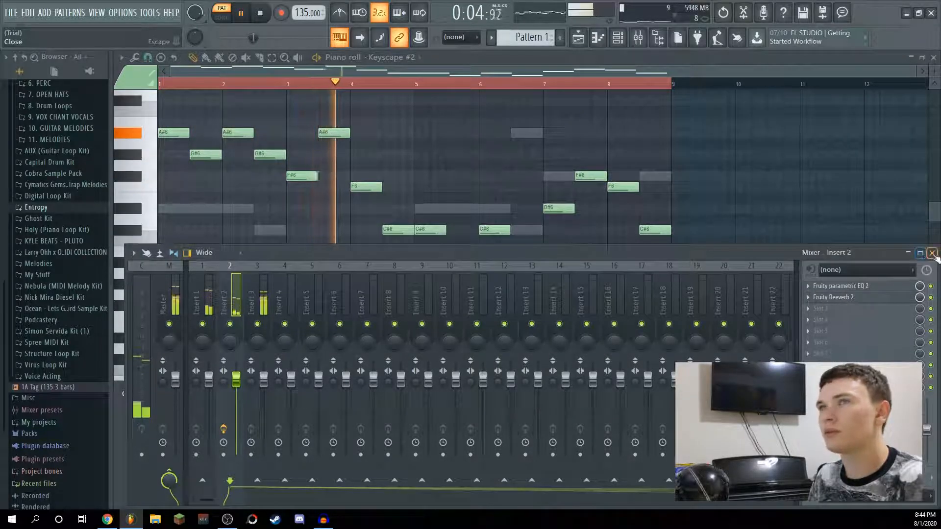
# Slightly lower the velocities of the two G#6 notes in bars 1 and 2 of the Keyscape #2 melody.
pyautogui.click(307, 242)
pyautogui.click(206, 155)
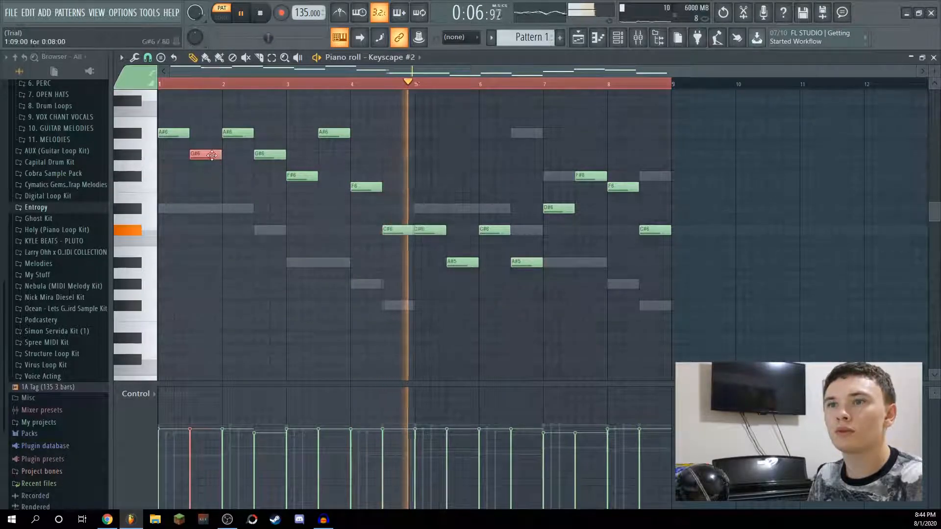
pyautogui.keyDown('shift'); pyautogui.click(260, 155); pyautogui.keyUp('shift')
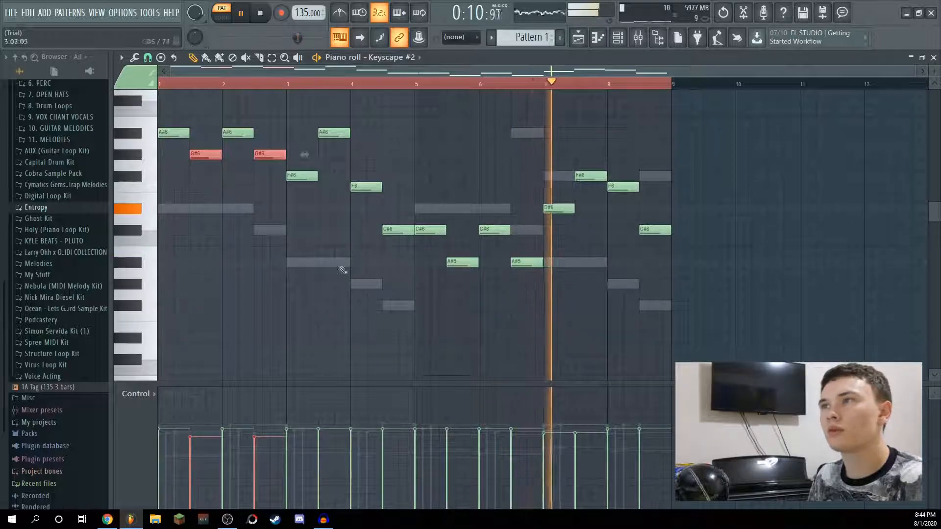
pyautogui.click(584, 344)
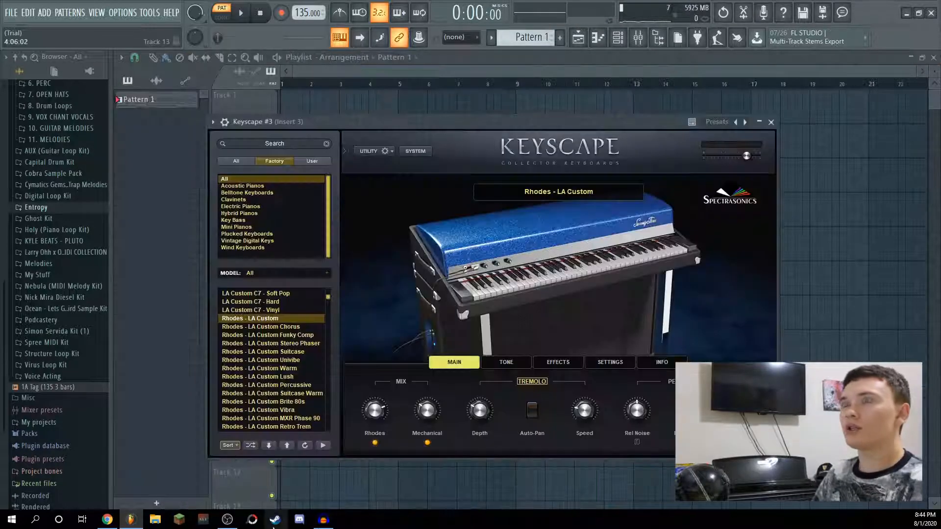
# Close the Keyscape #3 instrument window and open the first Keyscape channel's notes at its lower chord notes.
pyautogui.click(771, 121)
pyautogui.press('F6')
pyautogui.rightClick(469, 174)
pyautogui.click(495, 172)
pyautogui.press('F6')
pyautogui.scroll(-8, 451, 300)
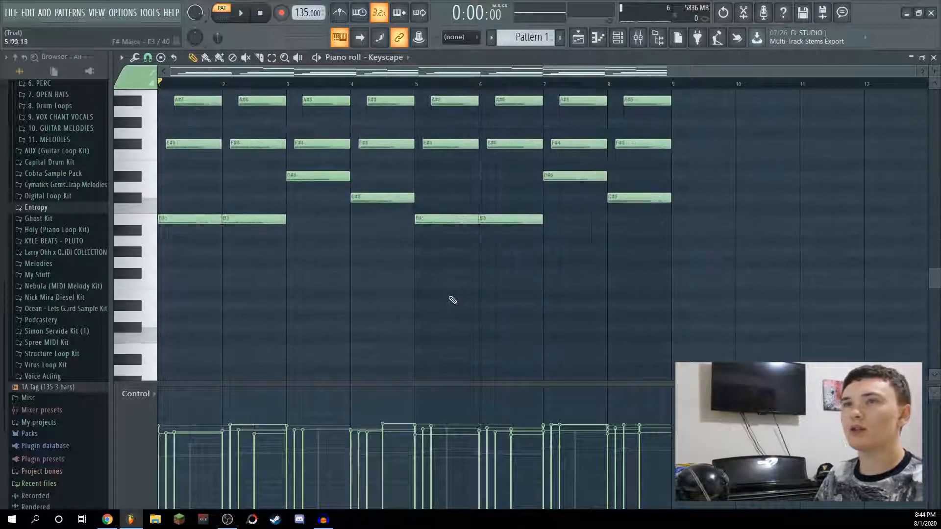
pyautogui.scroll(2, 277, 319)
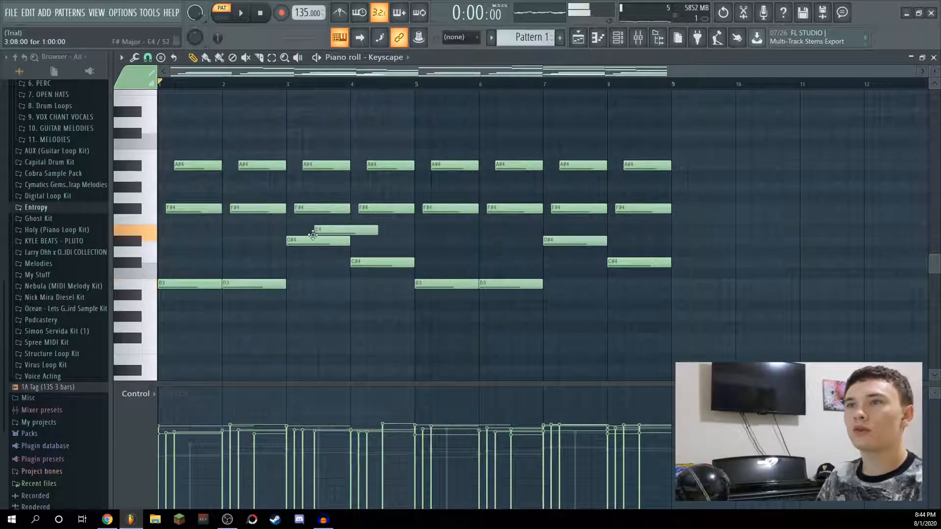
# Duplicate the B3, D#4 and C#4 root notes across all eight bars one octave lower.
pyautogui.moveTo(143, 254); pyautogui.dragTo(143, 294)
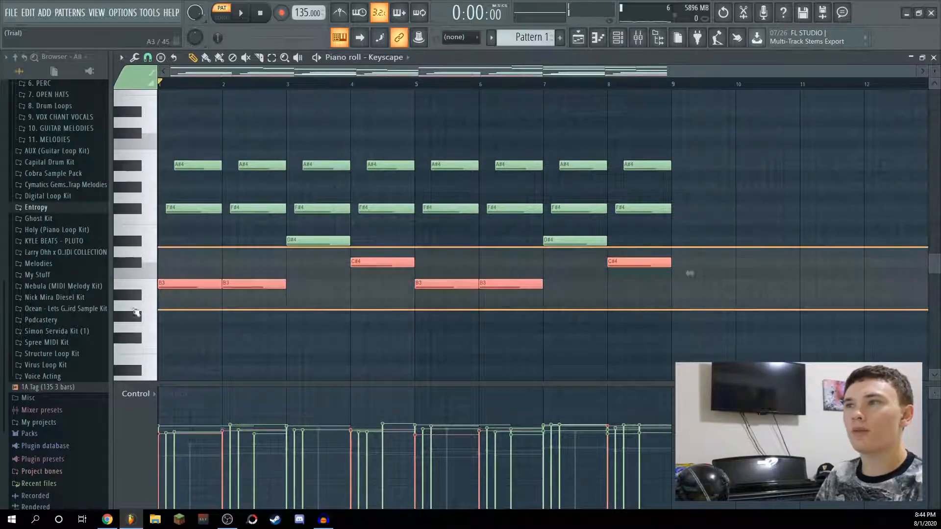
pyautogui.moveTo(145, 243); pyautogui.dragTo(145, 294)
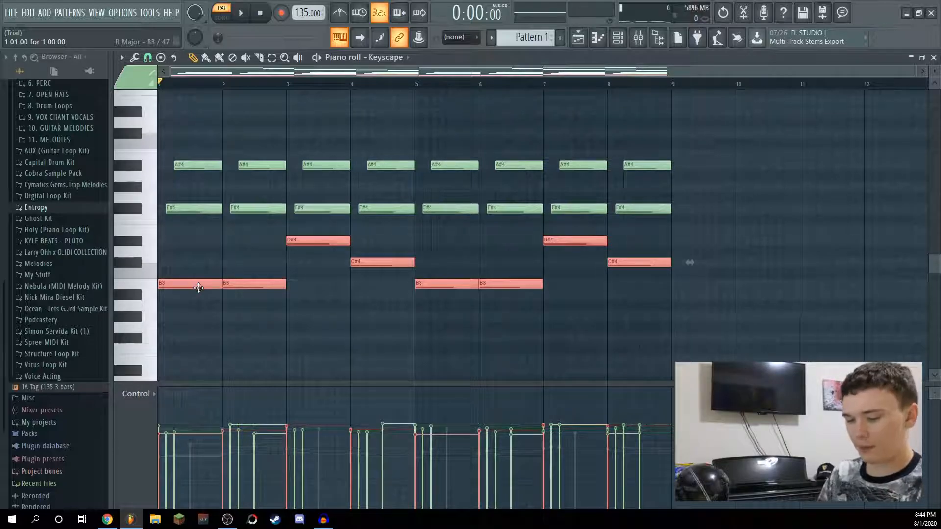
pyautogui.hotkey('ctrl', 'c')
pyautogui.hotkey('ctrl', 'v')
pyautogui.hotkey('ctrl', 'Down')
pyautogui.scroll(-4, 431, 269)
pyautogui.click(471, 225)
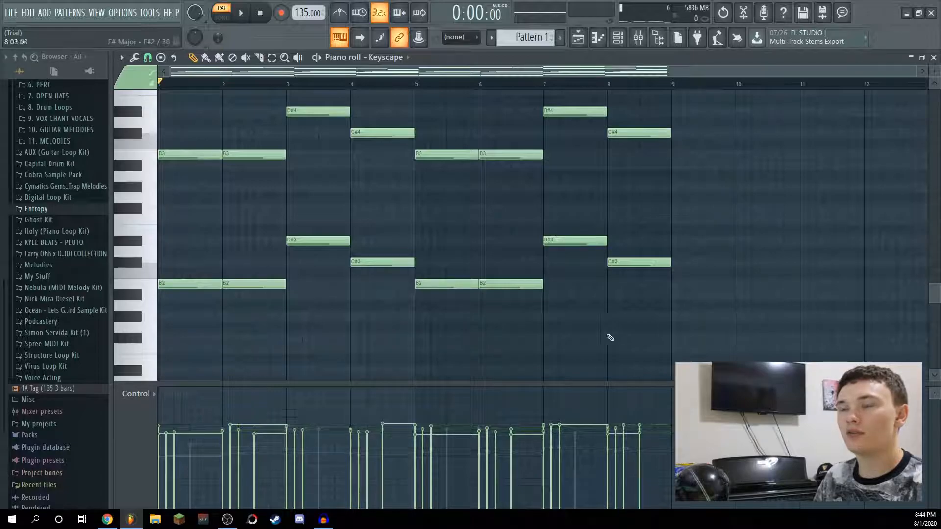
# Slightly lower the velocities of the B2, D#3 and C#3 bass notes.
pyautogui.scroll(-1, 486, 313)
pyautogui.moveTo(152, 187); pyautogui.dragTo(149, 372)
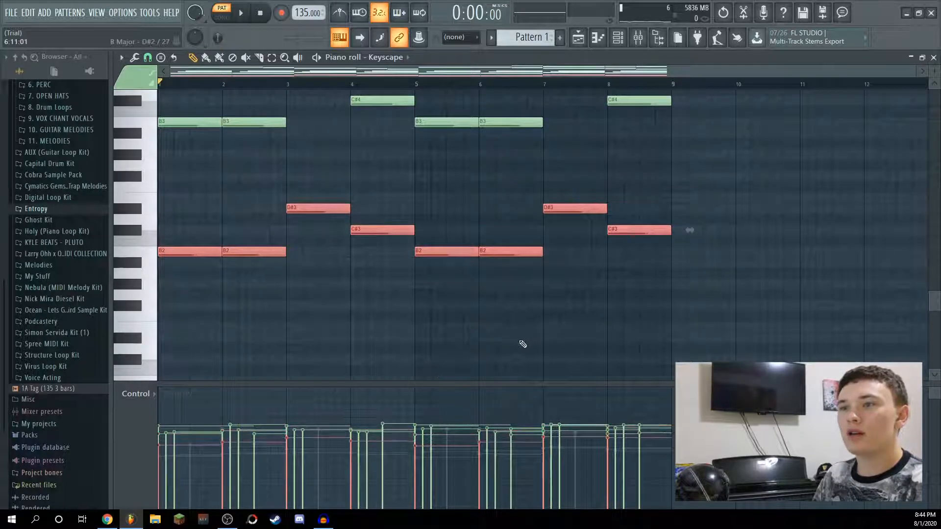
pyautogui.click(560, 334)
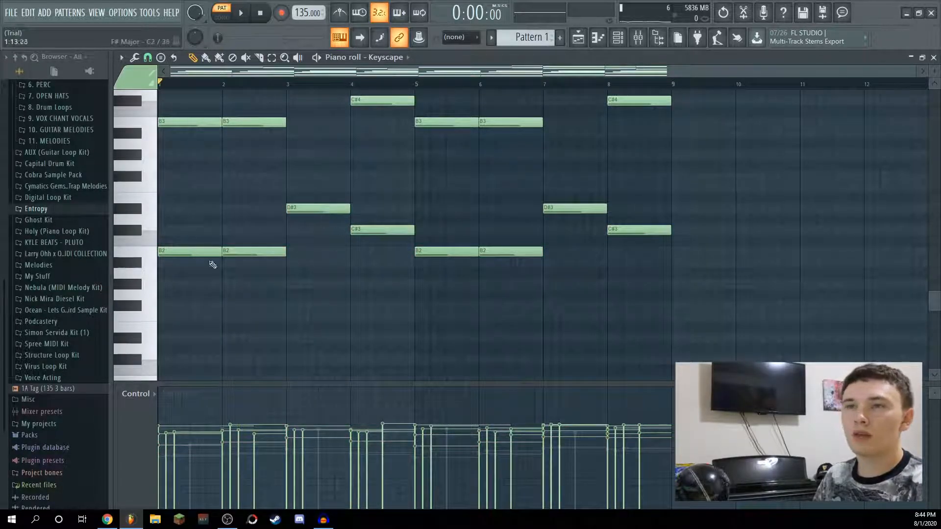
# Select and copy the lower-octave bass notes and try pasting a duplicate with an octave-up shift.
pyautogui.moveTo(130, 189); pyautogui.dragTo(130, 280)
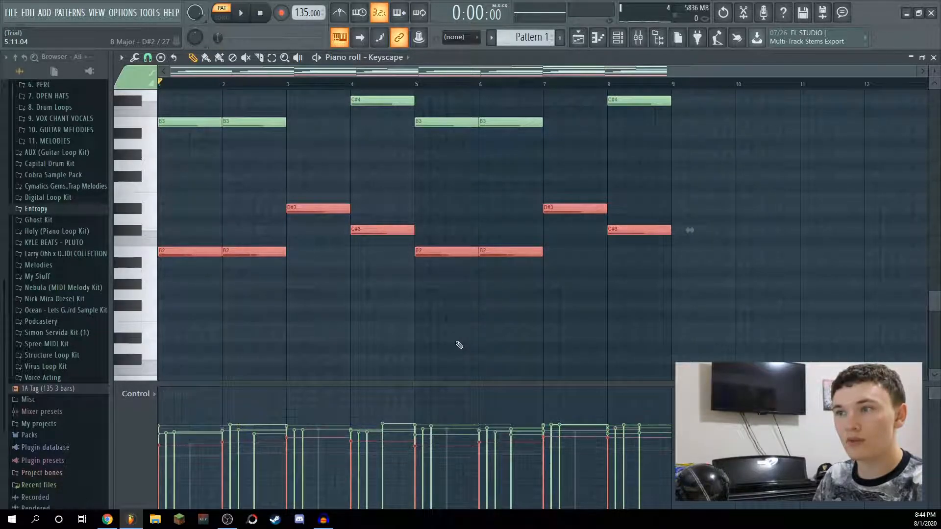
pyautogui.hotkey('ctrl', 'c')
pyautogui.hotkey('ctrl', 'Up')
pyautogui.hotkey('ctrl', 'v')
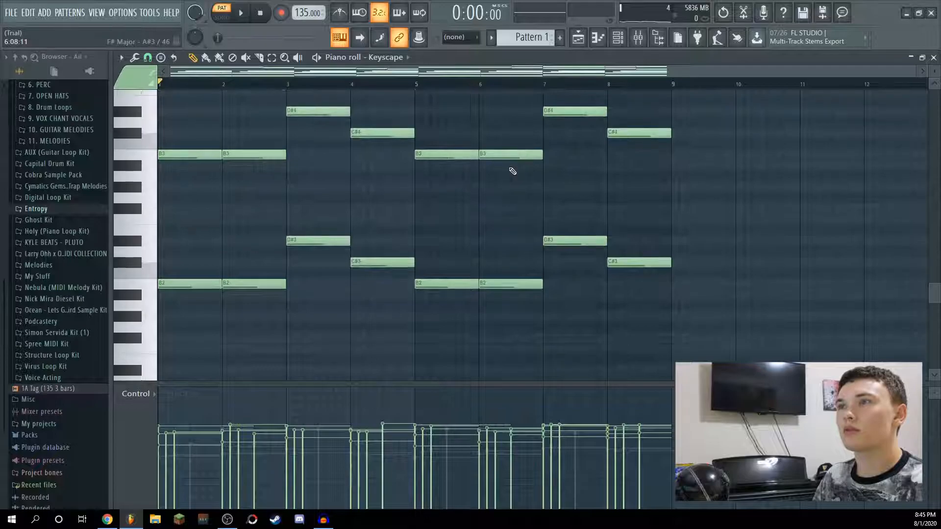
# Audition the pattern with the added bass octave while reviewing the Keyscape chords, and stop playback.
pyautogui.press('space')
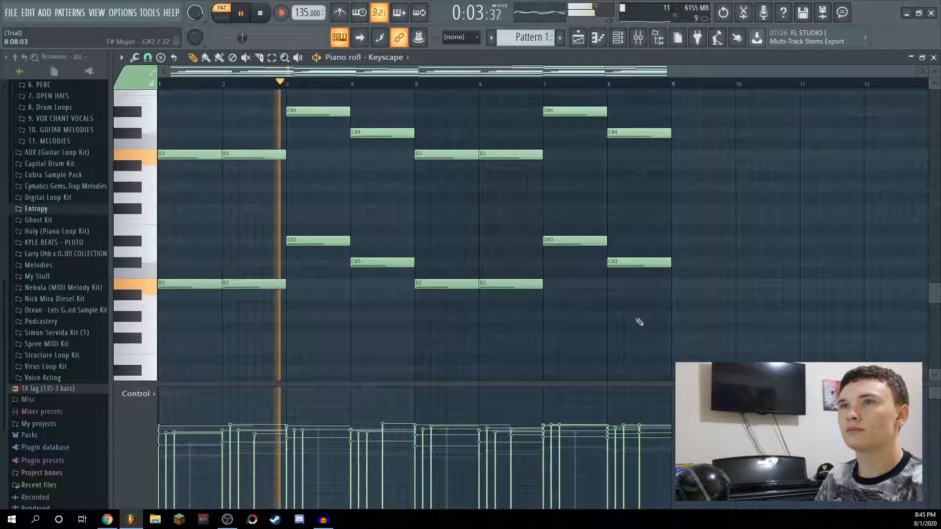
pyautogui.scroll(3, 643, 313)
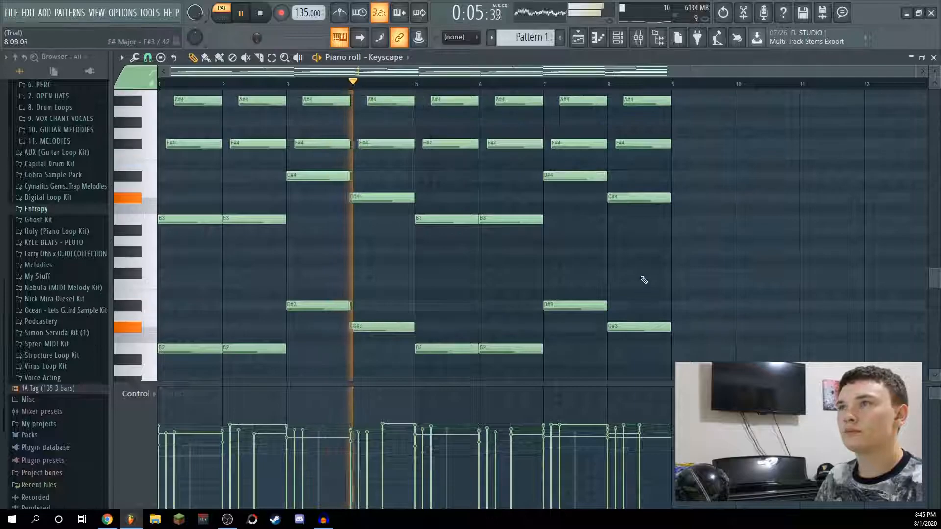
pyautogui.scroll(-2, 637, 285)
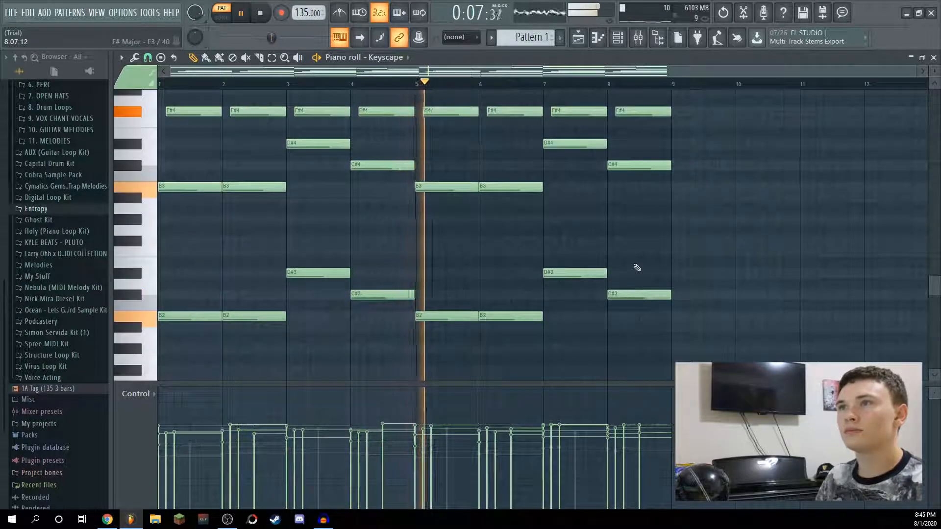
pyautogui.scroll(2, 636, 268)
pyautogui.press('space')
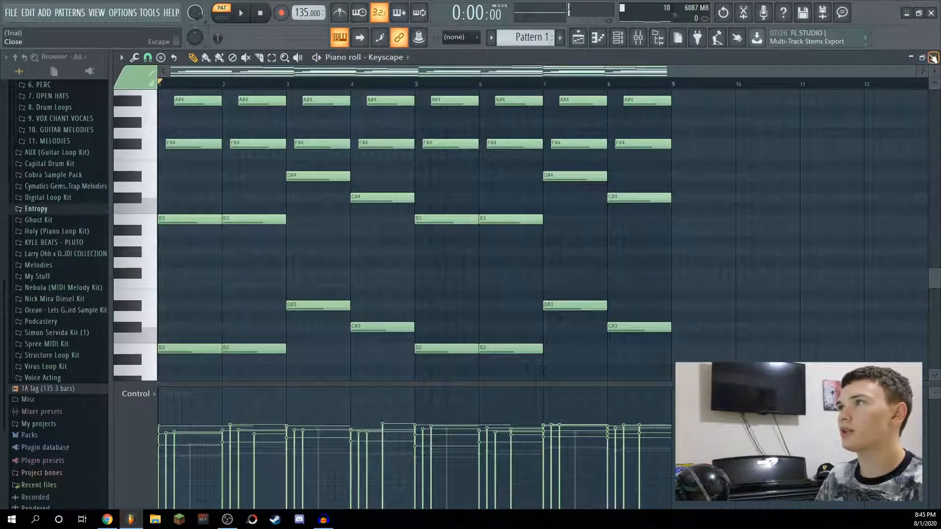
# Close the note editor and split Pattern 1 by channel into separate patterns.
pyautogui.click(932, 58)
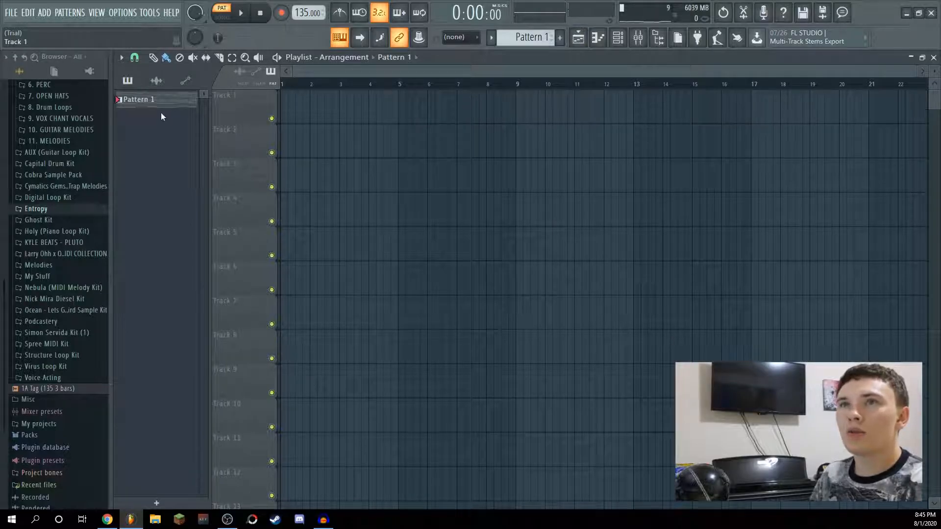
pyautogui.click(523, 37)
pyautogui.click(590, 223)
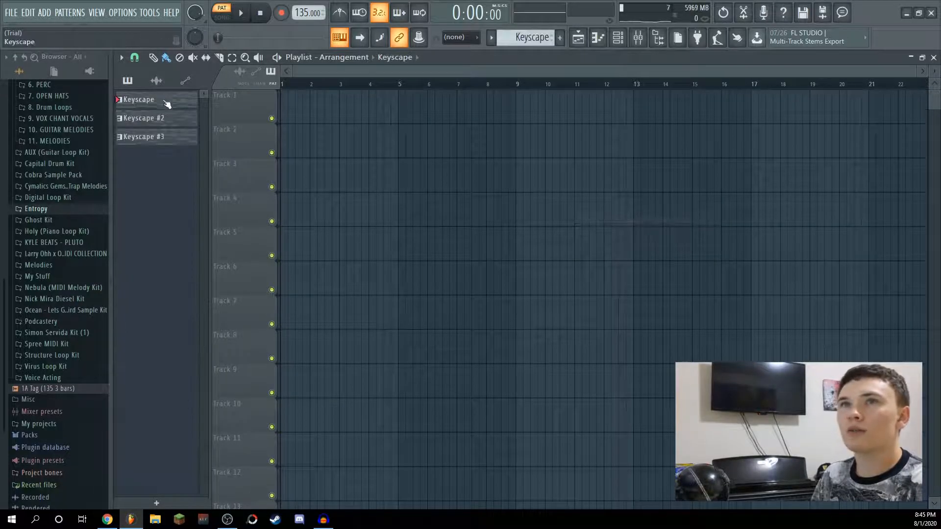
# Place the Keyscape, Keyscape #2 and Keyscape #3 patterns on Tracks 1 to 3 at bar 1 and repeat them twice through bar 24.
pyautogui.moveTo(177, 105); pyautogui.dragTo(290, 119)
pyautogui.hotkey('ctrl', 'a')
pyautogui.hotkey('ctrl', 'b')
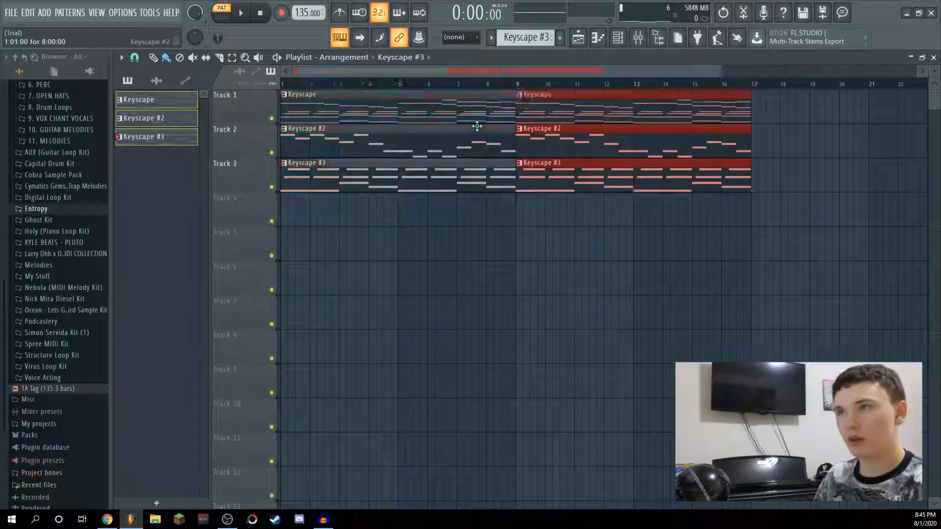
pyautogui.hotkey('ctrl', 'b')
pyautogui.scroll(-3, 553, 84)
# Rearrange the clips so Keyscape #2 plays only in bars 9–16 and Keyscape #3 only in bars 17–24.
pyautogui.rightClick(343, 142)
pyautogui.rightClick(343, 176)
pyautogui.rightClick(490, 181)
pyautogui.rightClick(547, 181)
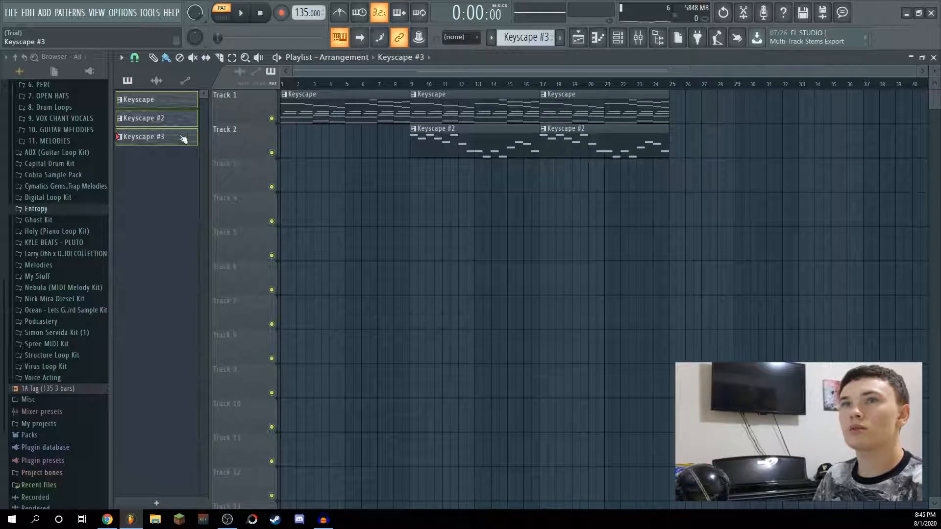
pyautogui.moveTo(193, 146); pyautogui.dragTo(547, 173)
pyautogui.rightClick(603, 142)
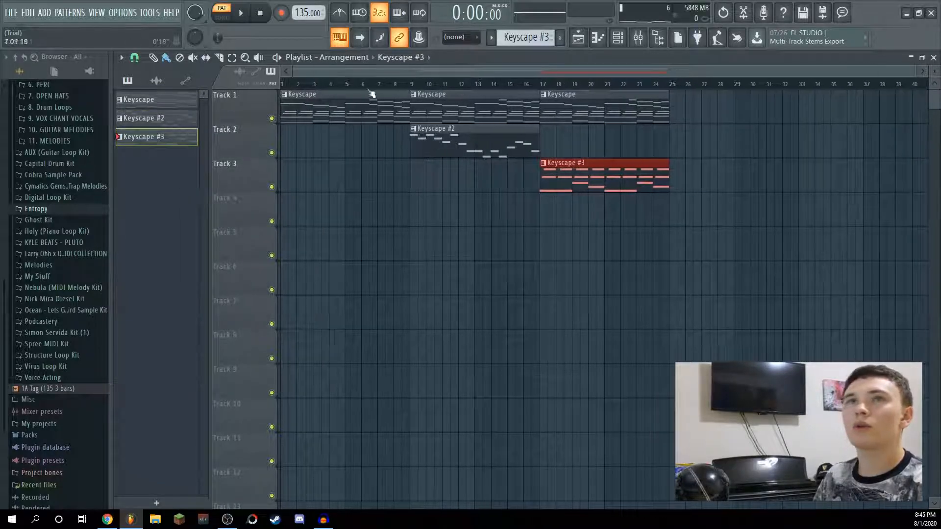
# Play the arrangement in song mode and lower the volume of Insert 2 in the mixer.
pyautogui.click(14, 17)
pyautogui.click(708, 283)
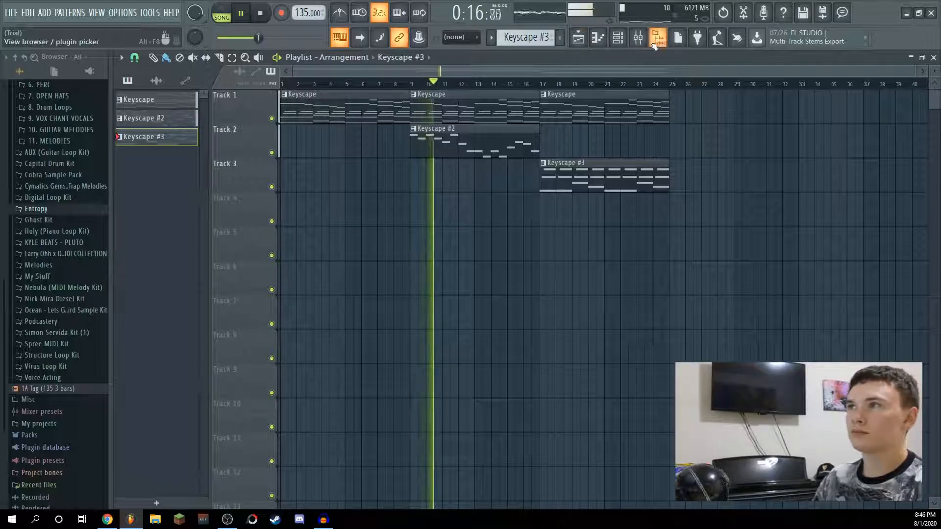
pyautogui.click(637, 37)
pyautogui.moveTo(235, 377); pyautogui.dragTo(236, 396)
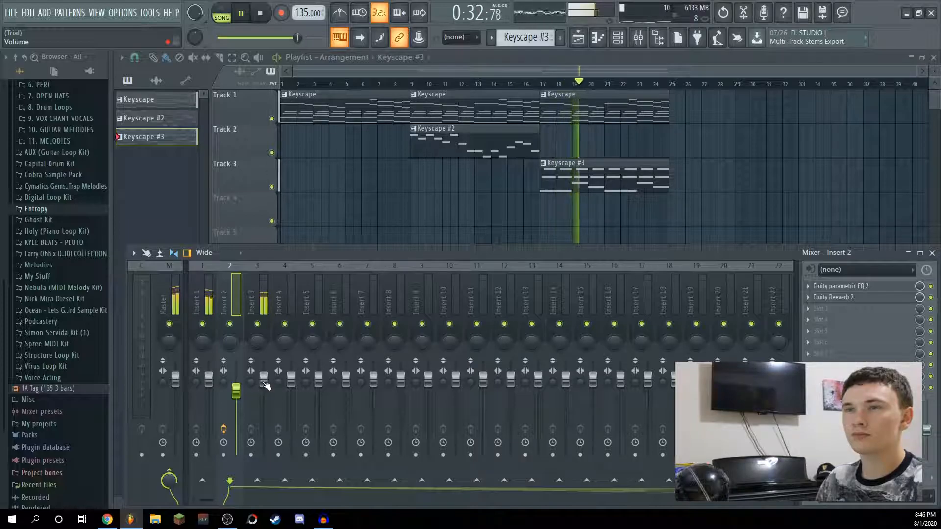
# Try a slightly lower volume on Insert 3 and reset its fader, closing the mixer and stopping playback.
pyautogui.click(265, 385)
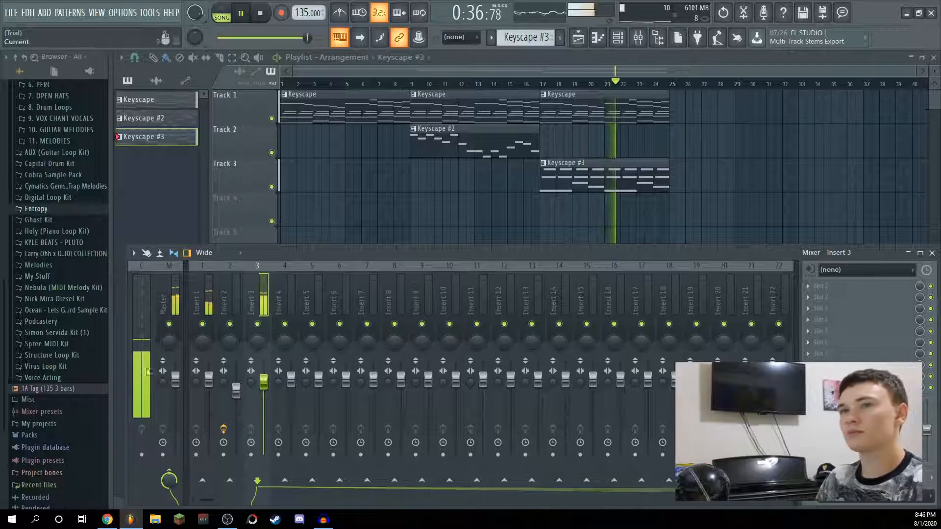
pyautogui.rightClick(265, 386)
pyautogui.click(279, 493)
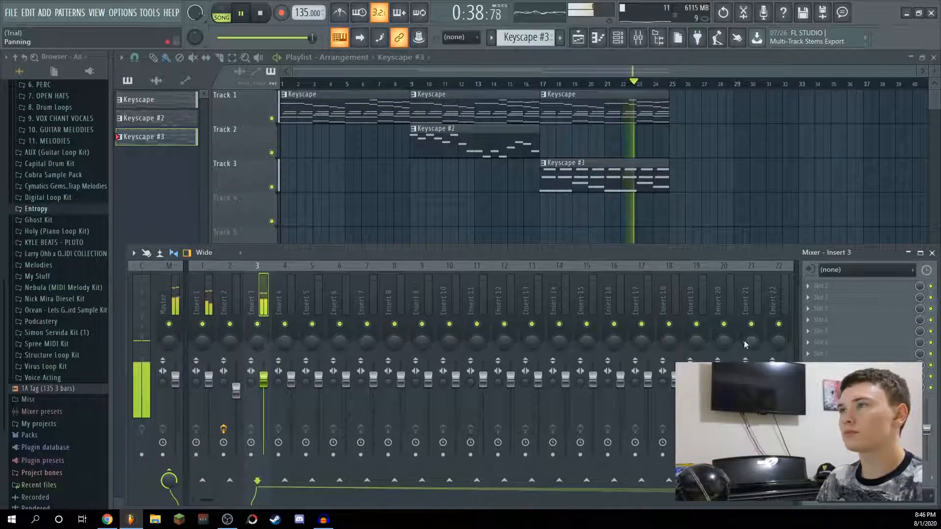
pyautogui.click(932, 255)
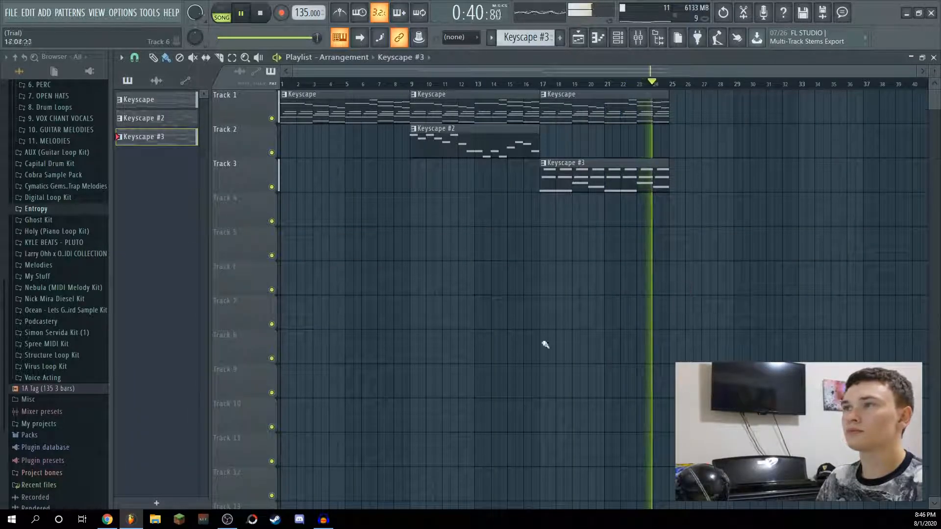
pyautogui.press('space')
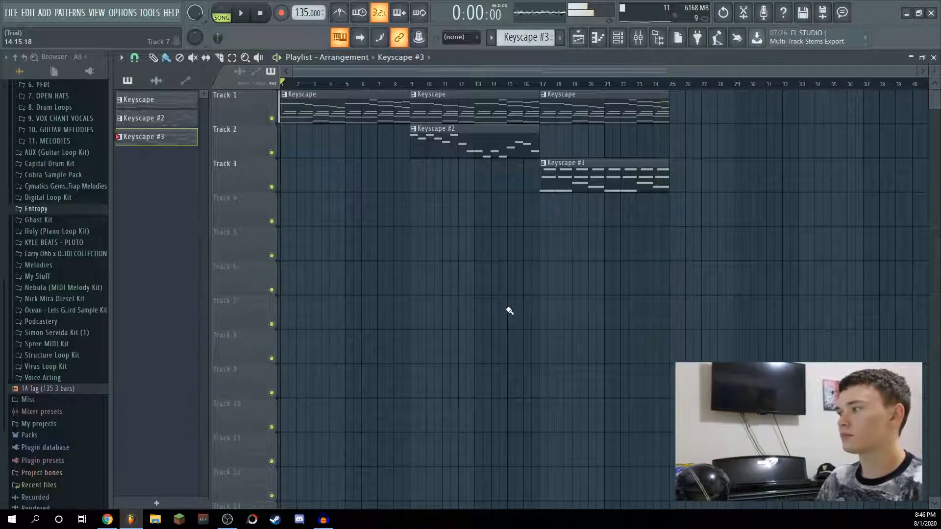